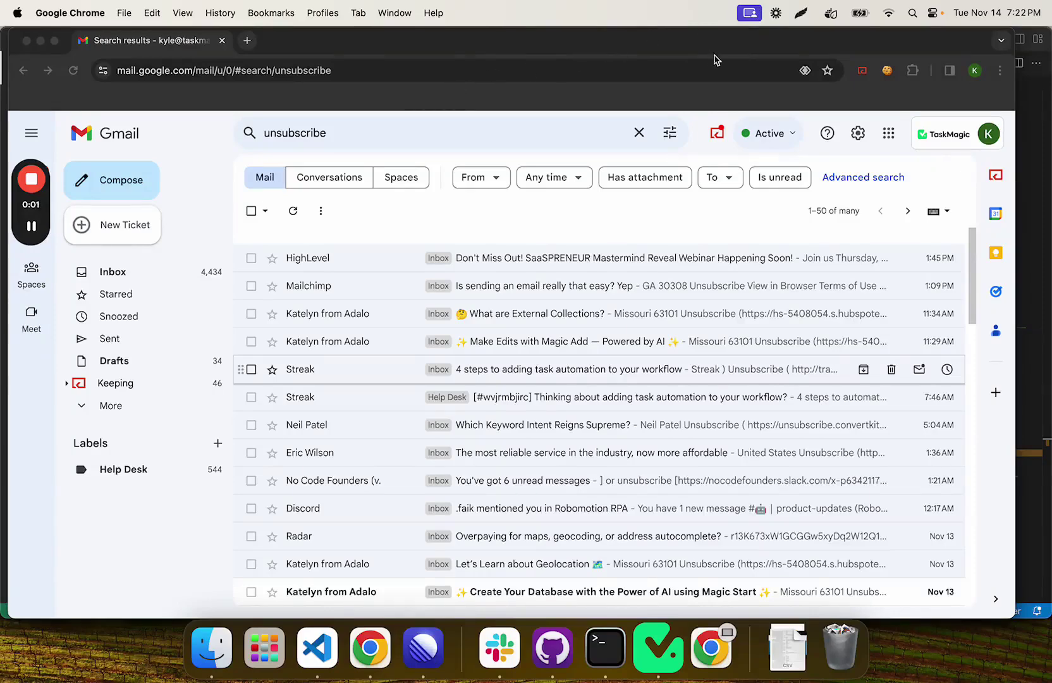
# - Select the Gmail results address, then open and dismiss TaskMagic's add-step choices without adding a step
pyautogui.click(675, 45)
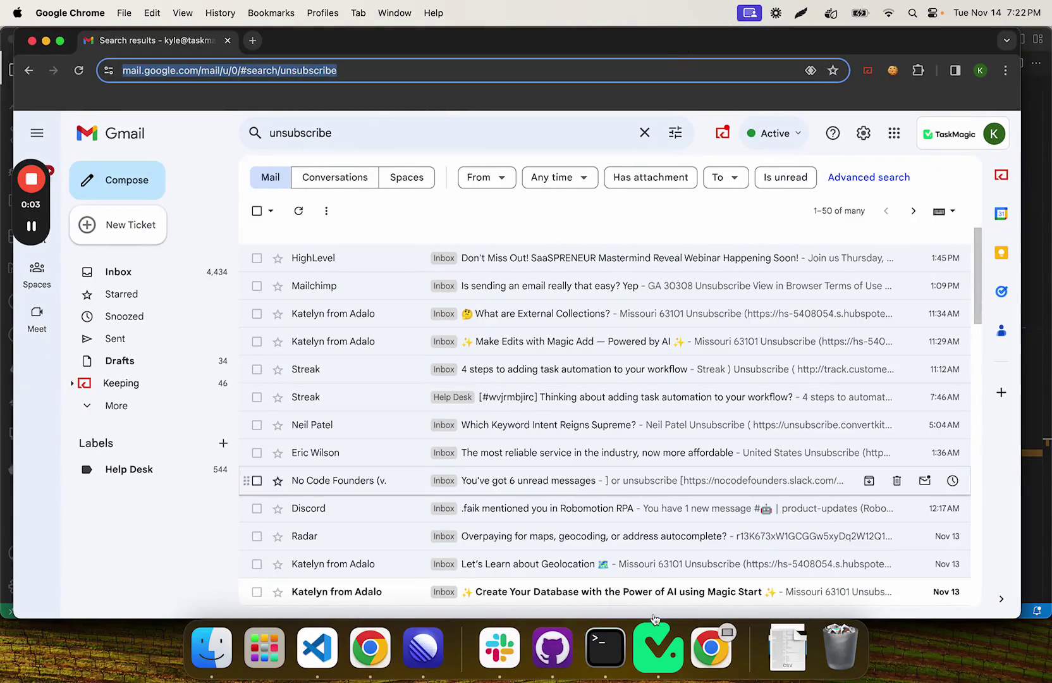
pyautogui.click(663, 667)
pyautogui.click(526, 302)
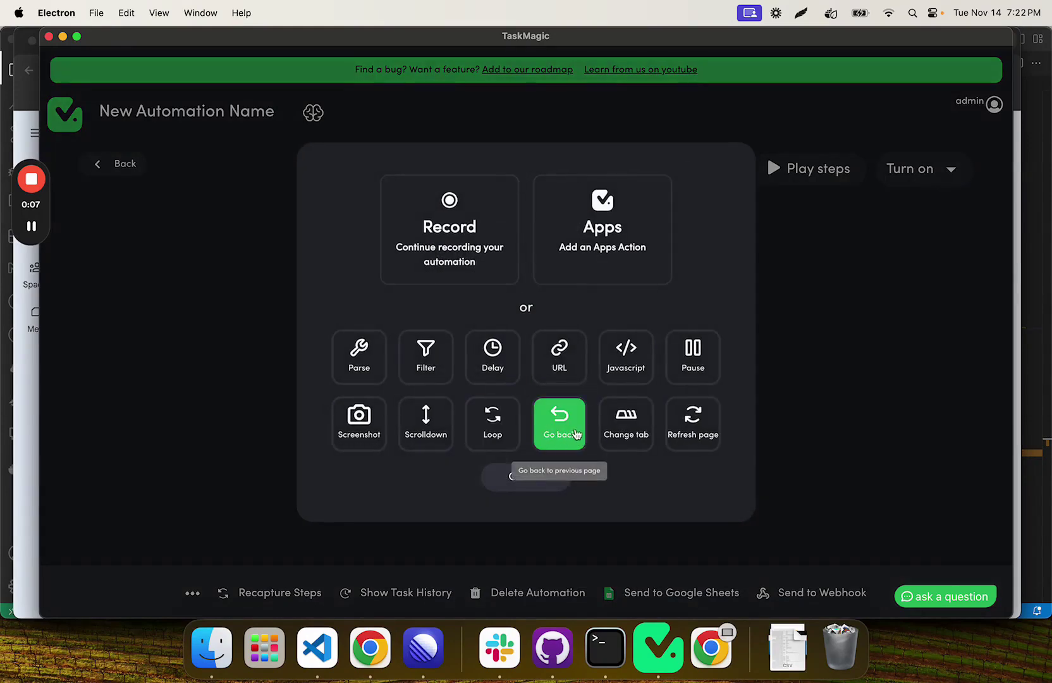
pyautogui.click(529, 478)
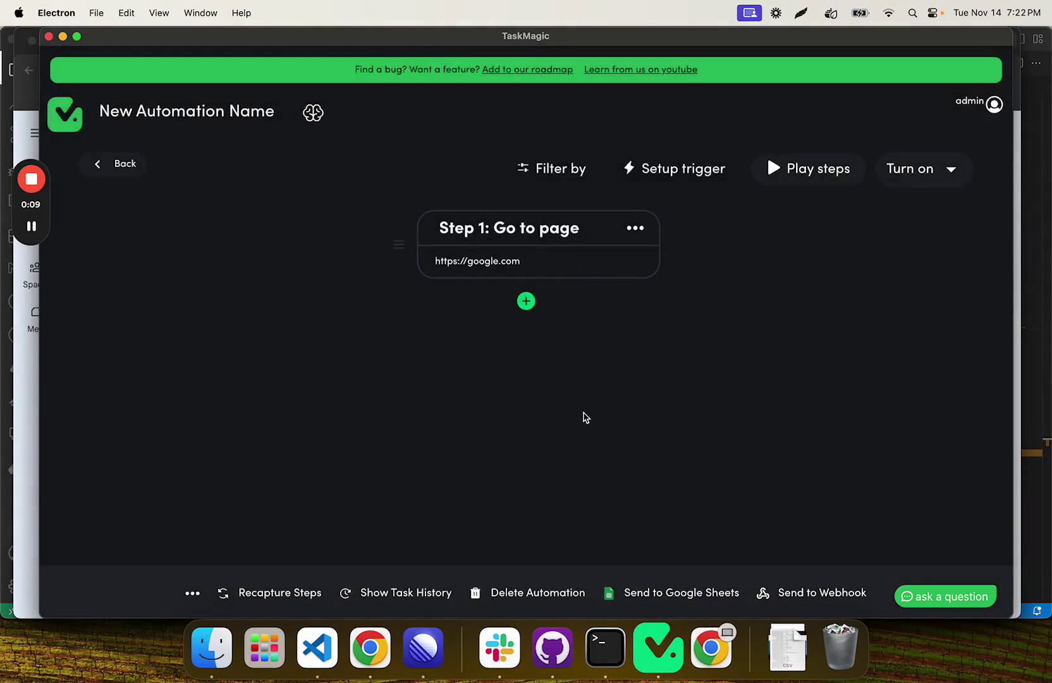
# - Review Gmail's unsubscribe search results and query, checking them against the TaskMagic editor
pyautogui.click(370, 647)
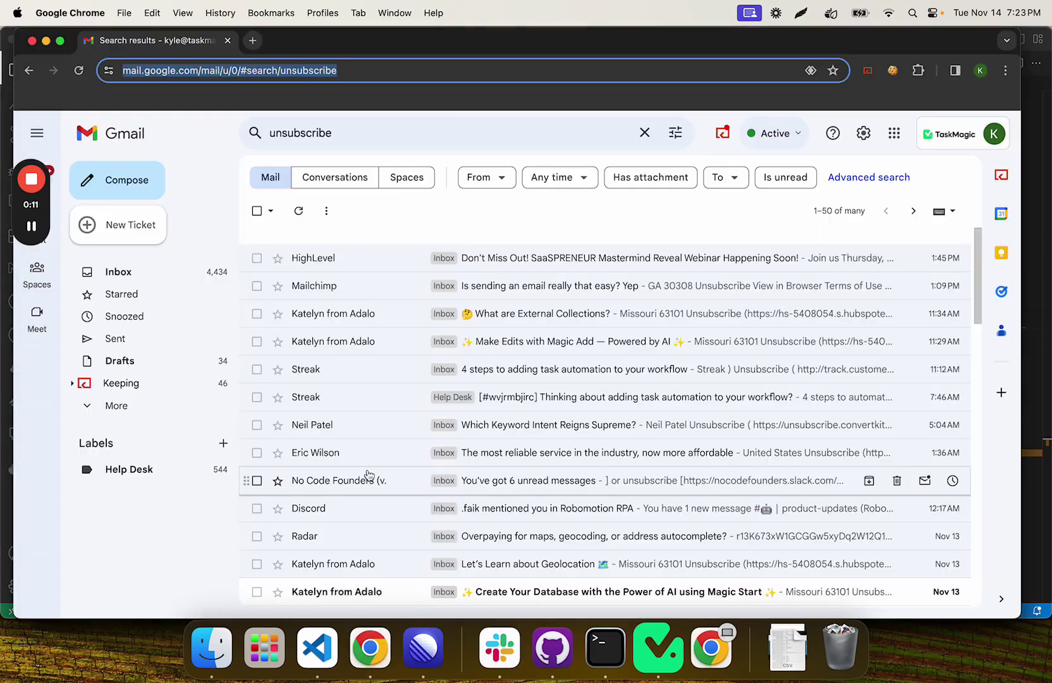
pyautogui.click(368, 136)
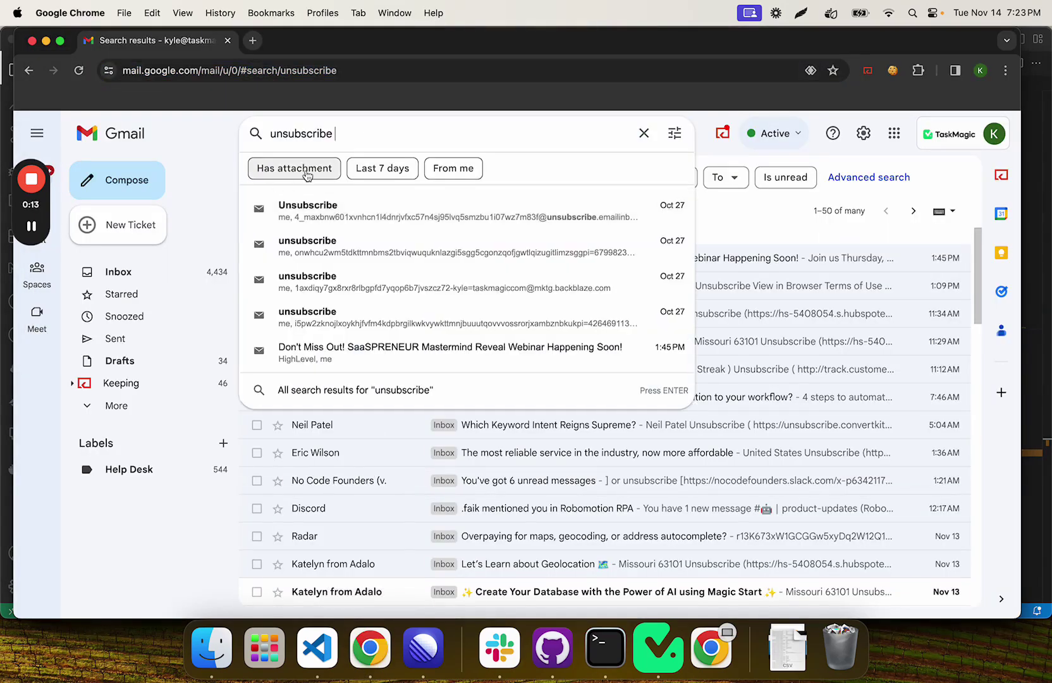
pyautogui.click(188, 568)
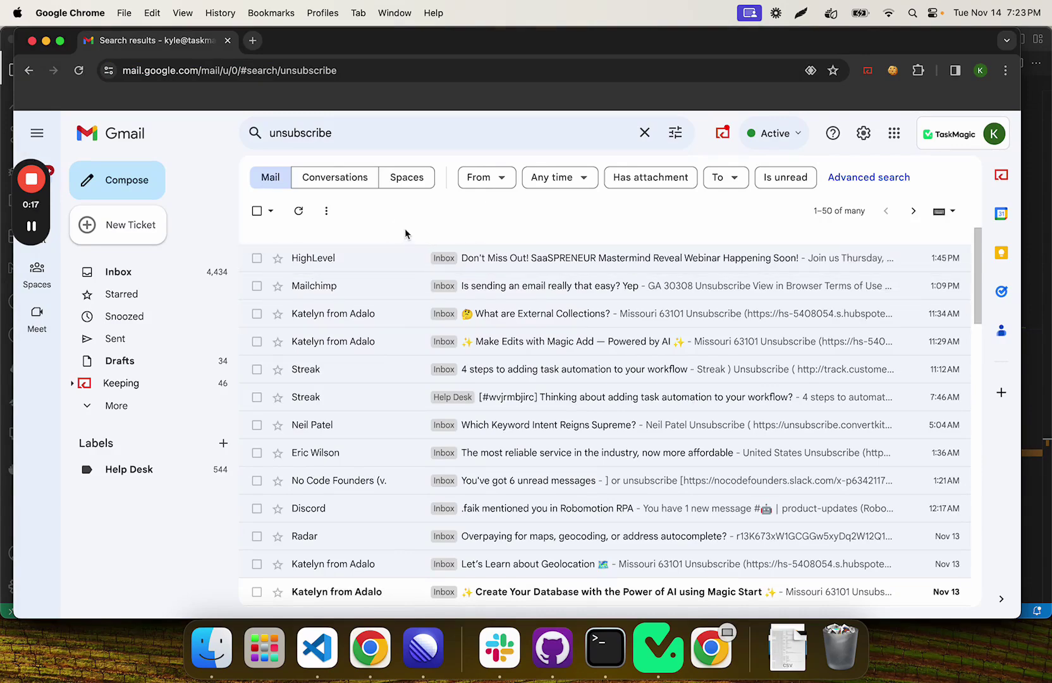
pyautogui.scroll(-10, 376, 331)
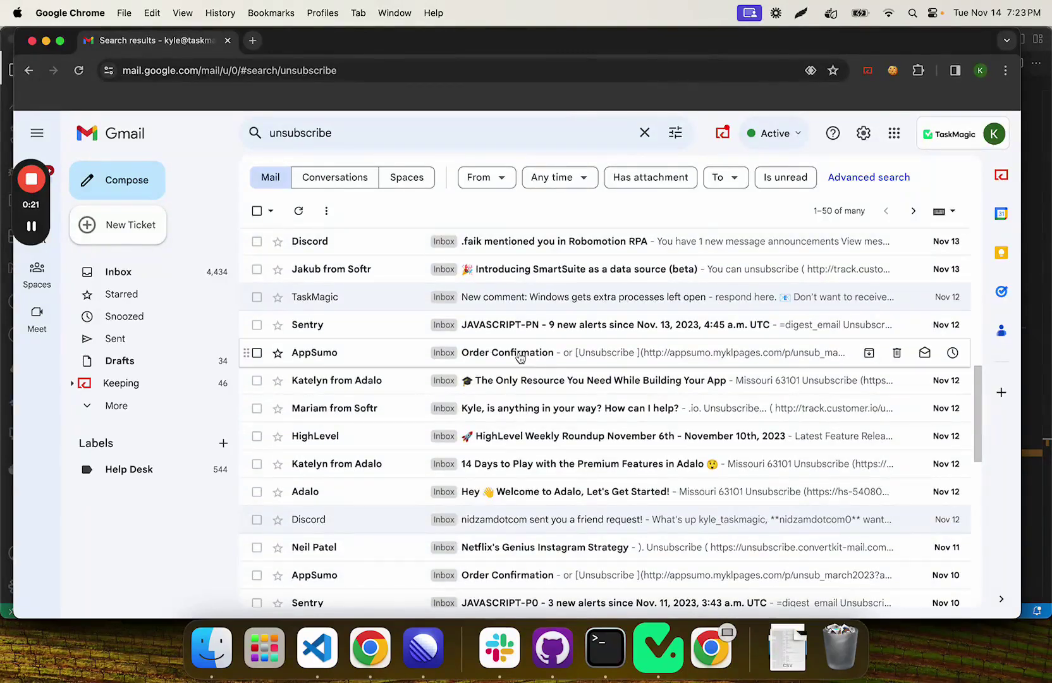
pyautogui.click(658, 645)
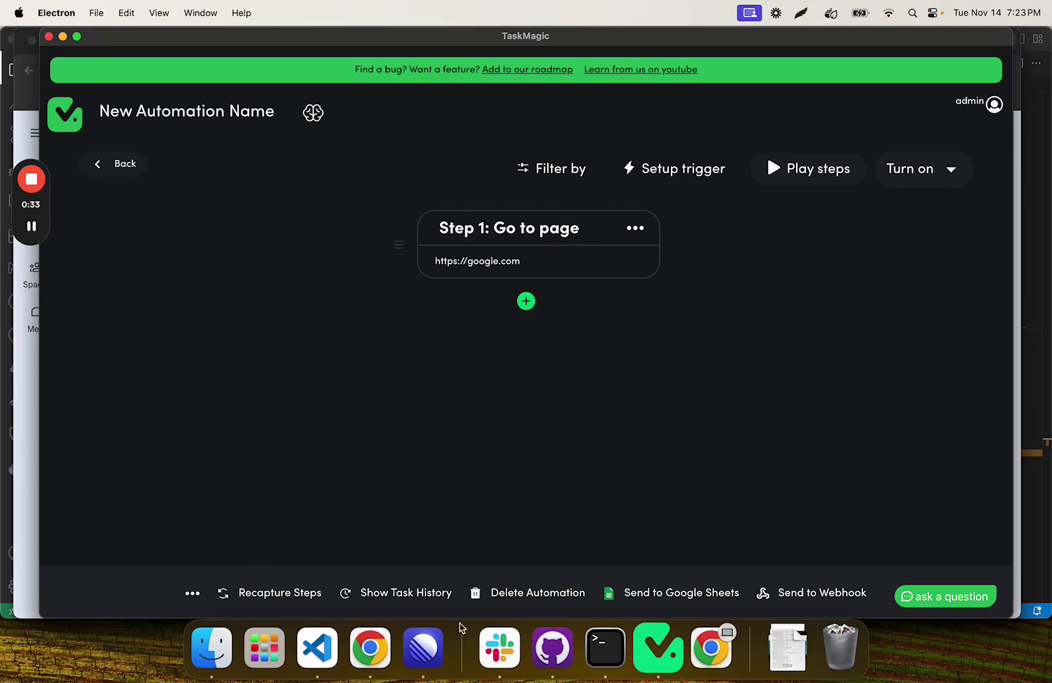
pyautogui.click(378, 655)
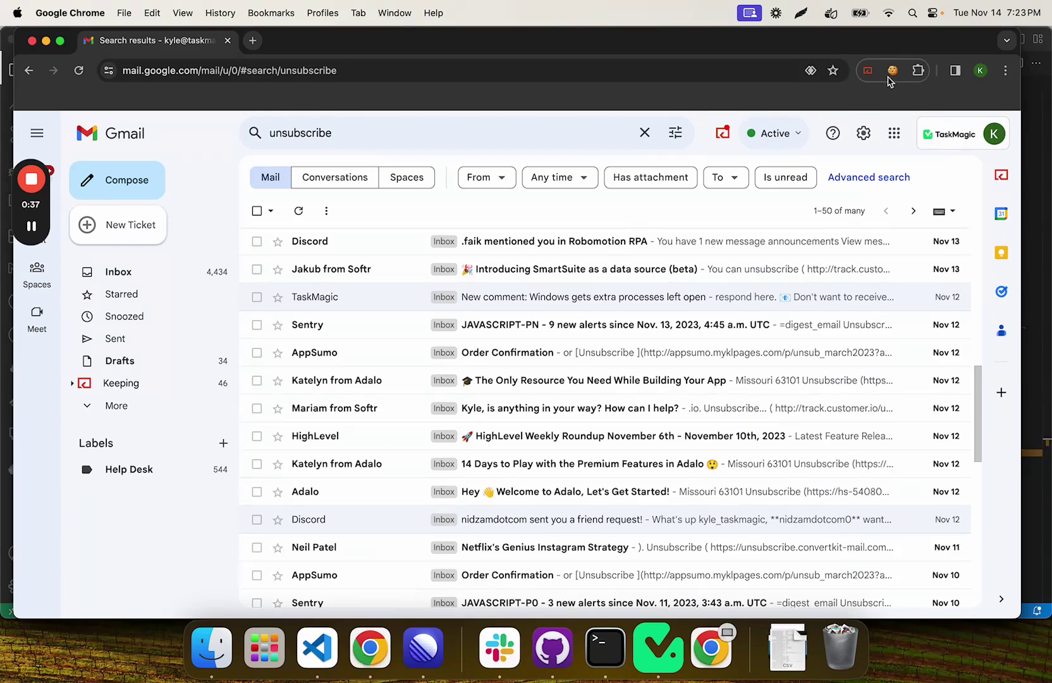
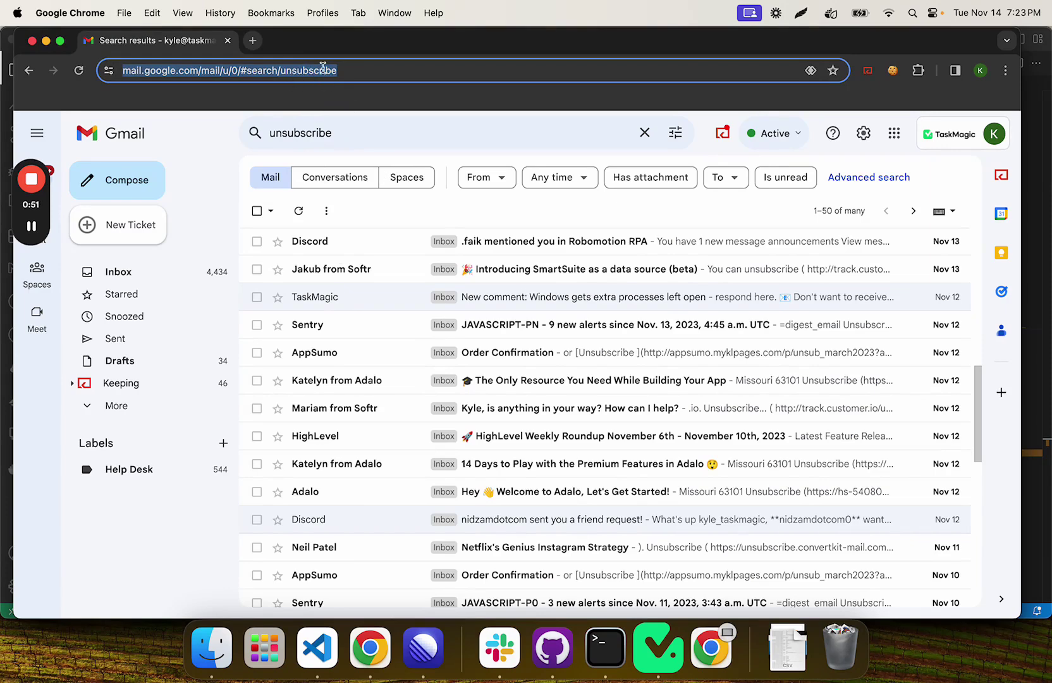
# - Set Step 1 Go to page to the pasted Gmail unsubscribe search URL, then start a browser recording
pyautogui.click(658, 648)
pyautogui.click(541, 263)
pyautogui.write('https://mail.google.com/mail/u/0/#search/unsubscribe')
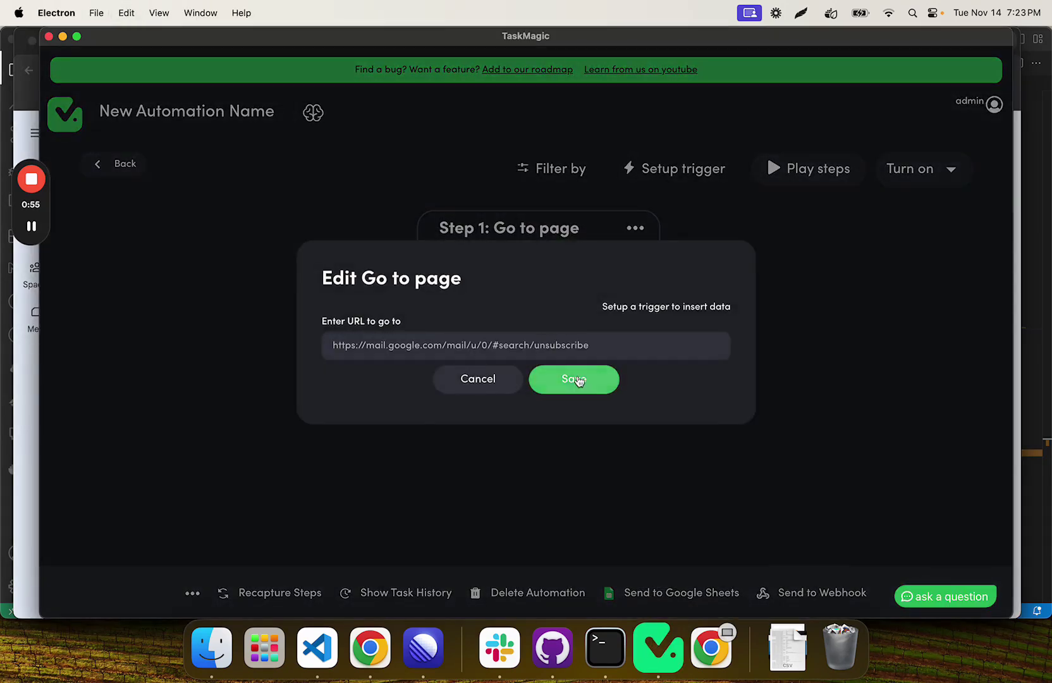
pyautogui.click(569, 379)
pyautogui.click(525, 302)
pyautogui.click(461, 261)
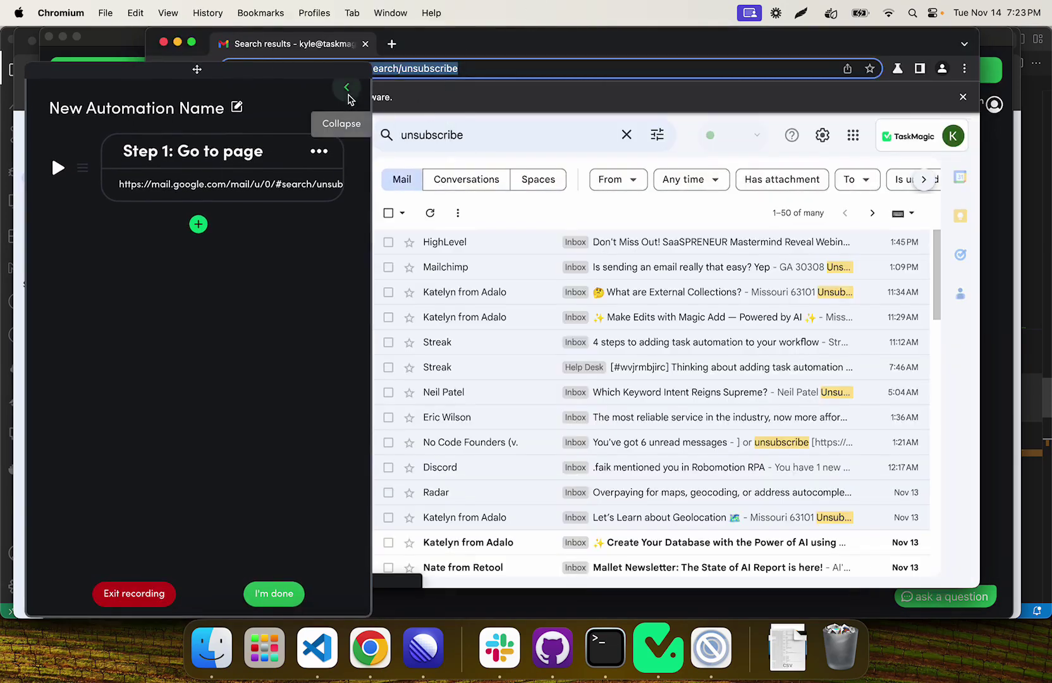
# - Scroll through Gmail's 'unsubscribe' results, then shrink the recorder panel to a strip
pyautogui.click(346, 87)
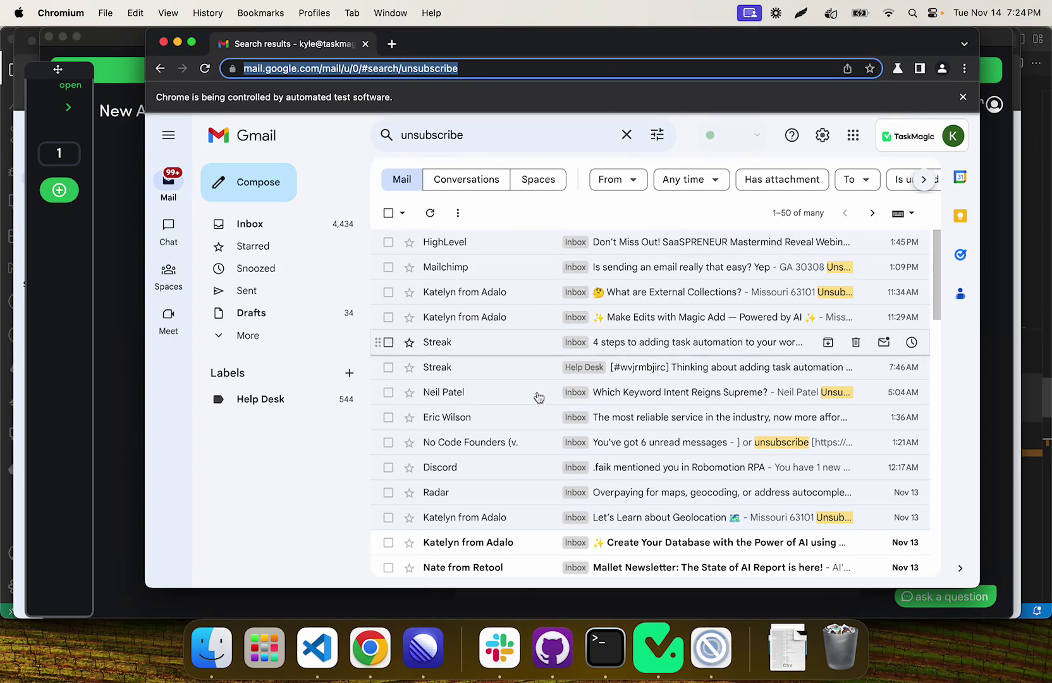
pyautogui.scroll(-4, 536, 404)
pyautogui.scroll(4, 556, 379)
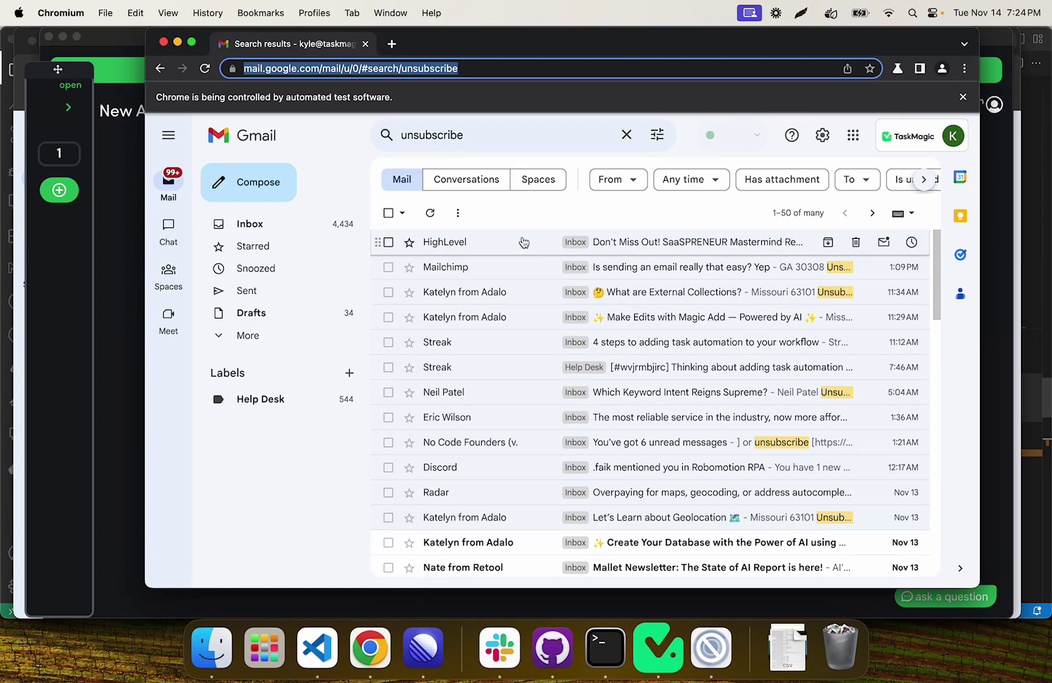
pyautogui.scroll(-3, 533, 316)
pyautogui.scroll(-3, 533, 361)
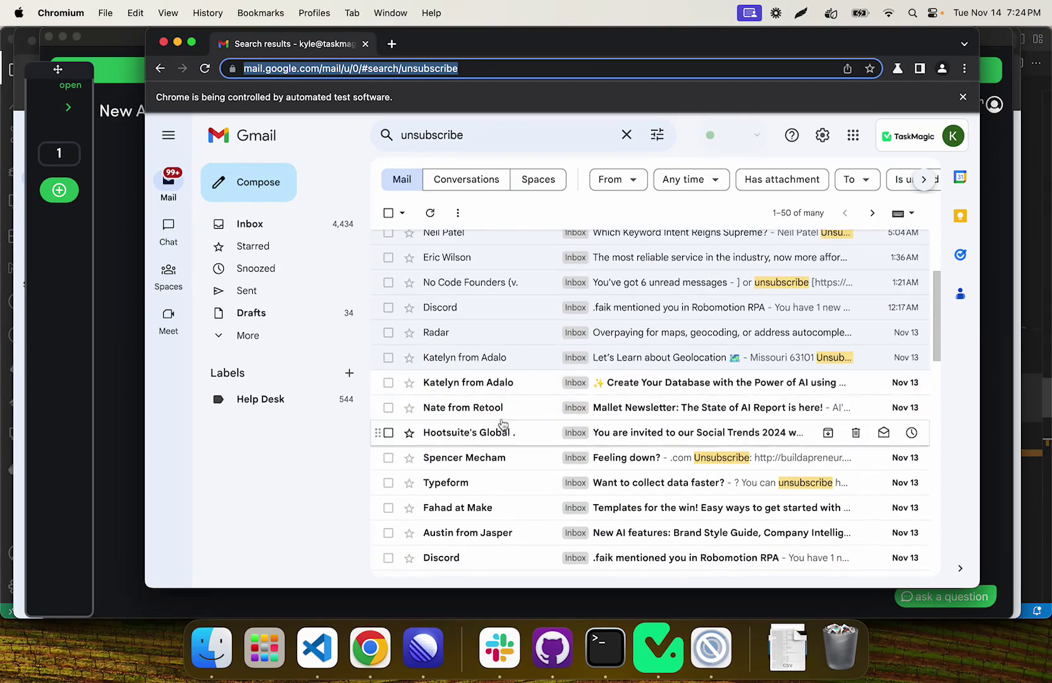
pyautogui.scroll(-2, 522, 480)
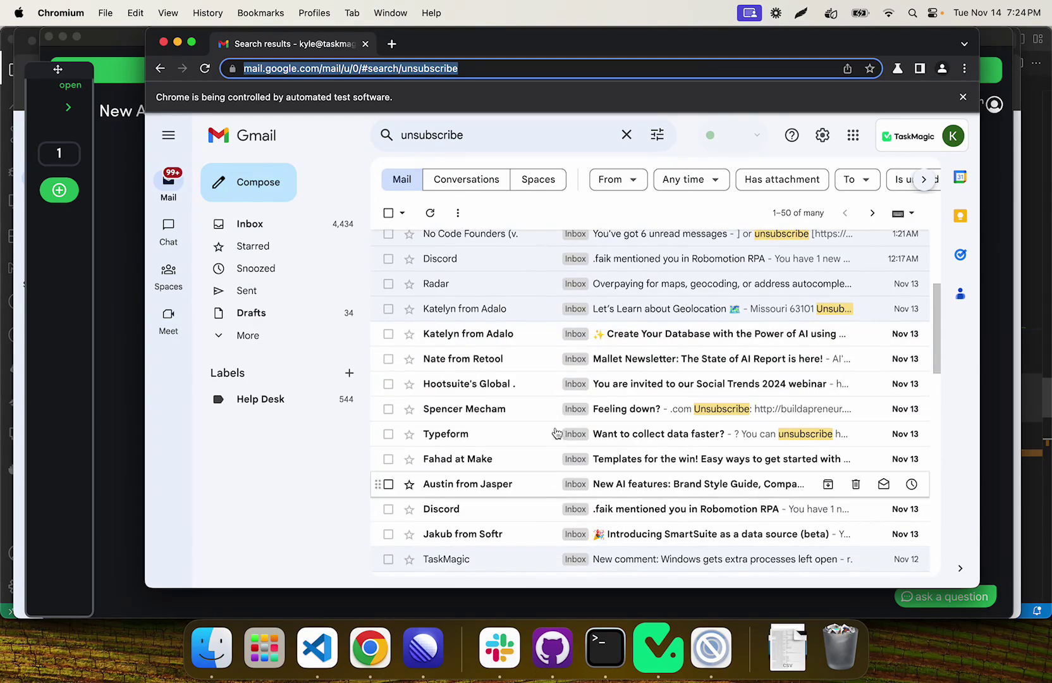
pyautogui.scroll(3, 535, 417)
pyautogui.scroll(5, 535, 417)
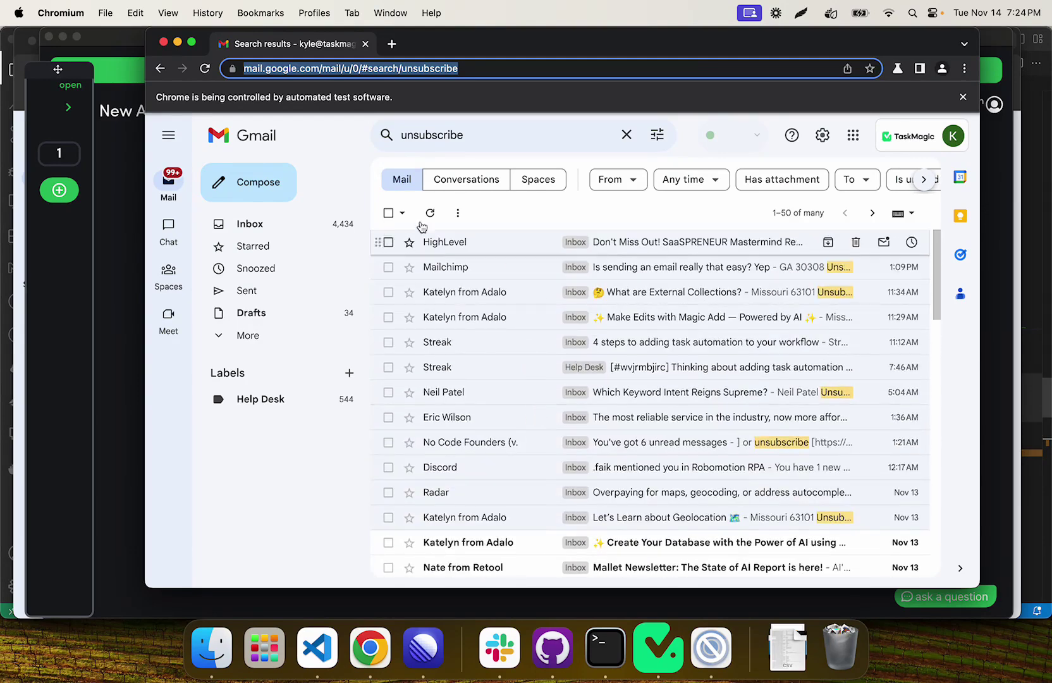
pyautogui.click(81, 83)
pyautogui.click(555, 87)
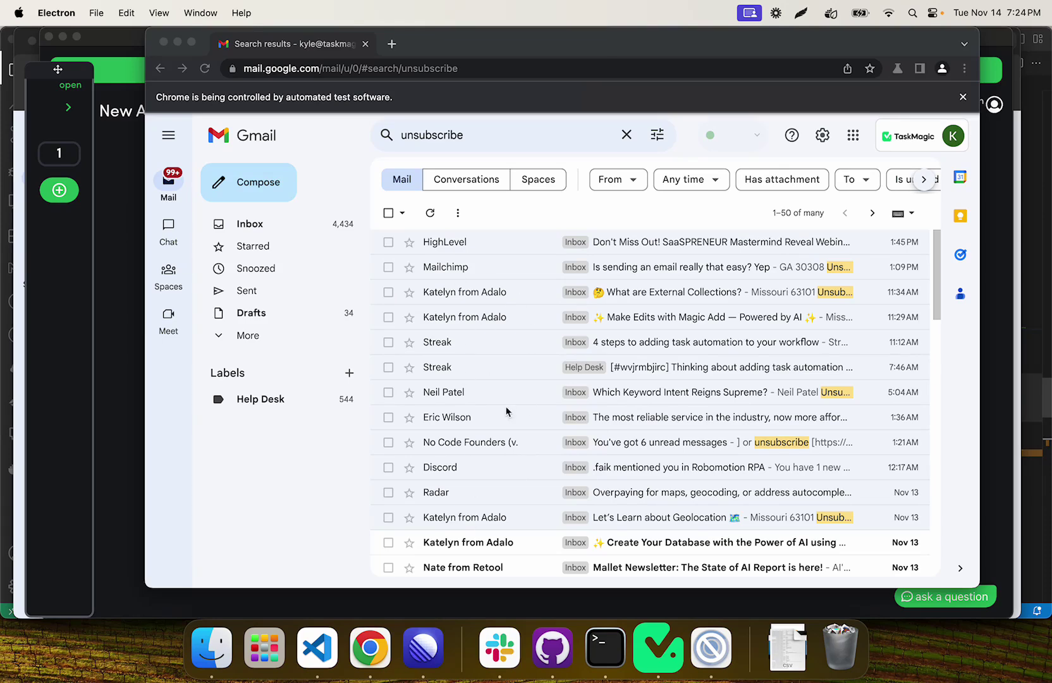
# - Add a Scrape List step by marking the HighLevel and Mailchimp emails, capturing 50 email rows
pyautogui.click(78, 115)
pyautogui.click(301, 234)
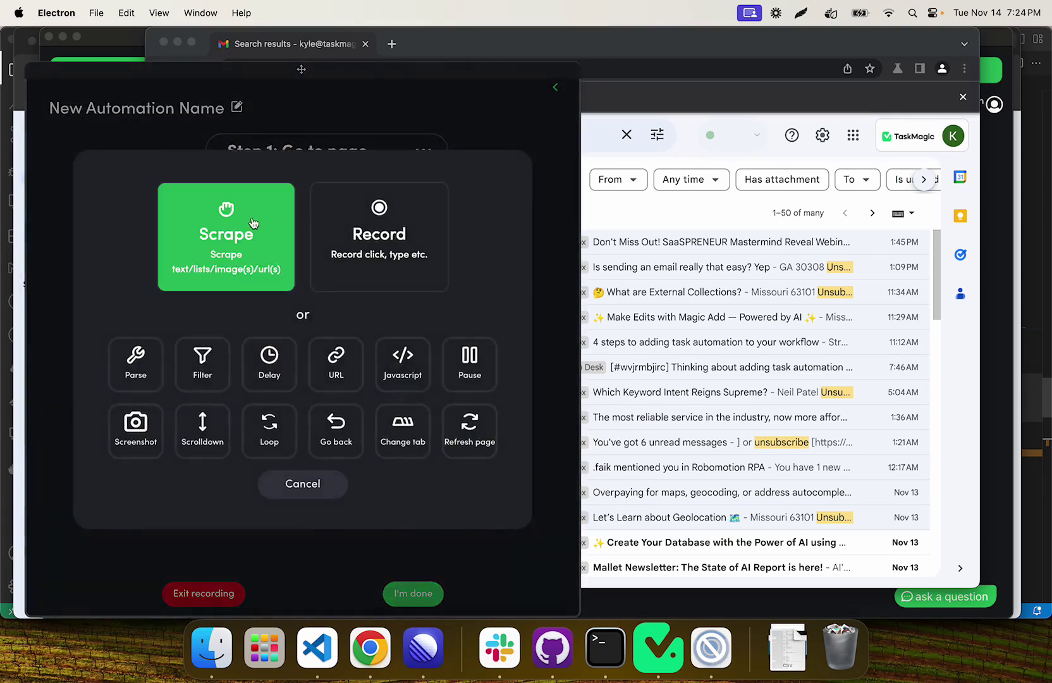
pyautogui.click(253, 222)
pyautogui.click(209, 247)
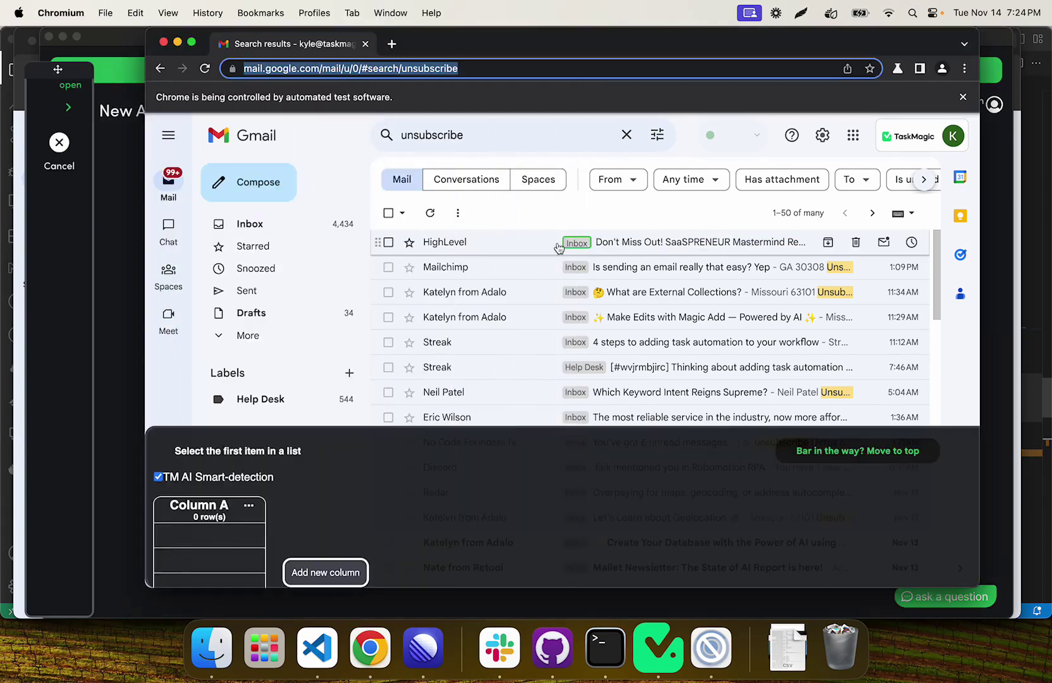
pyautogui.click(556, 244)
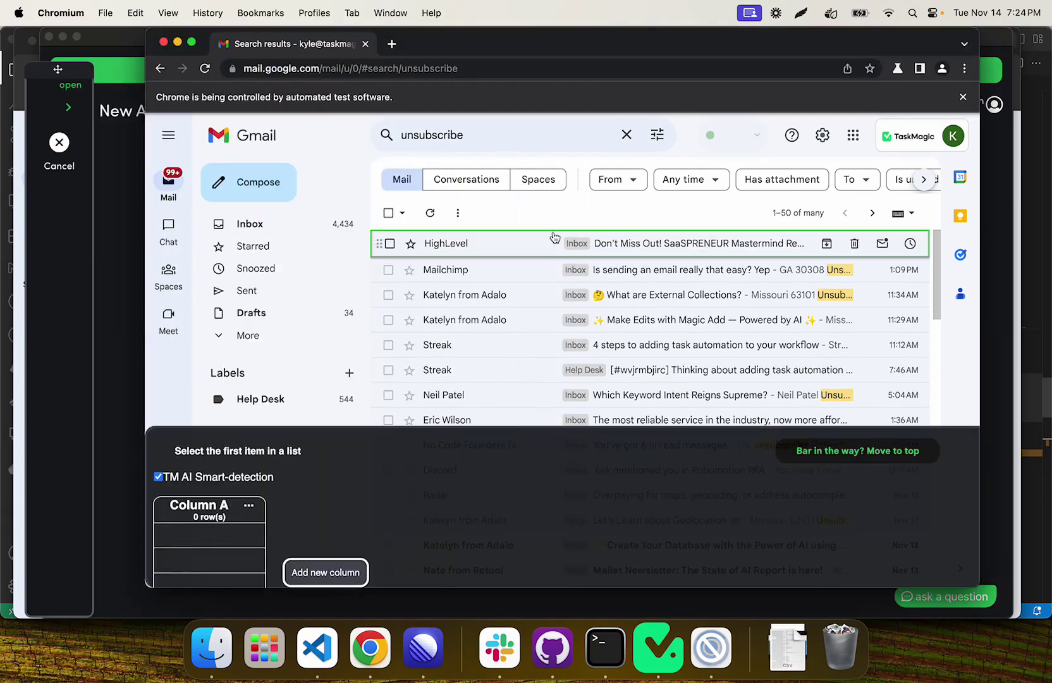
pyautogui.click(547, 270)
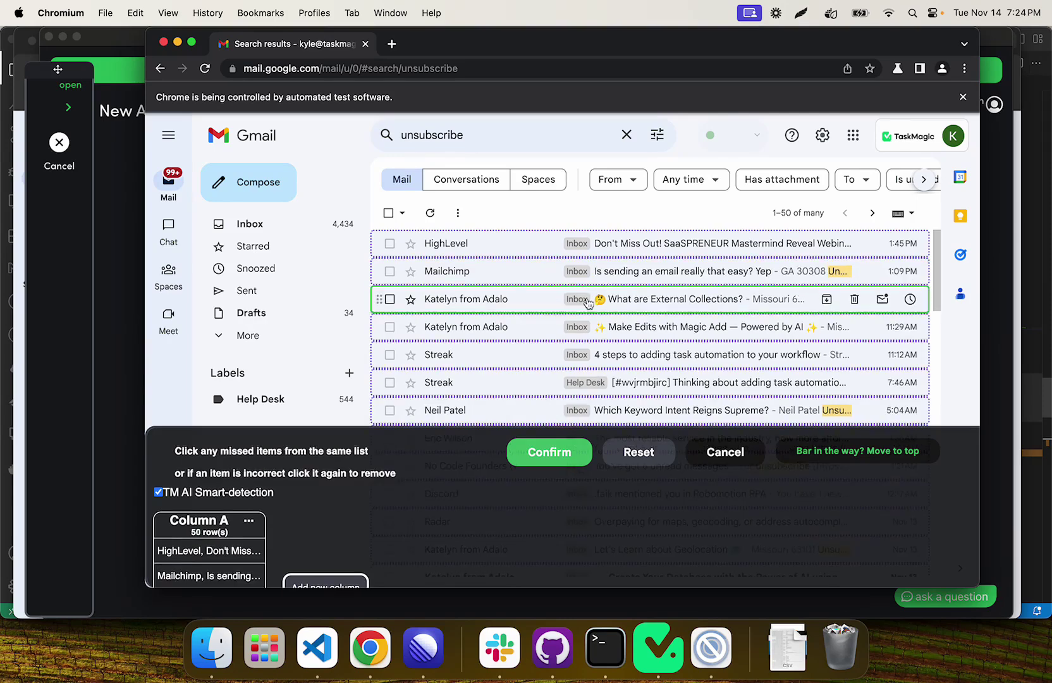
pyautogui.click(552, 452)
# - Add a Loop step that iterates over the items scraped in step 2
pyautogui.click(304, 318)
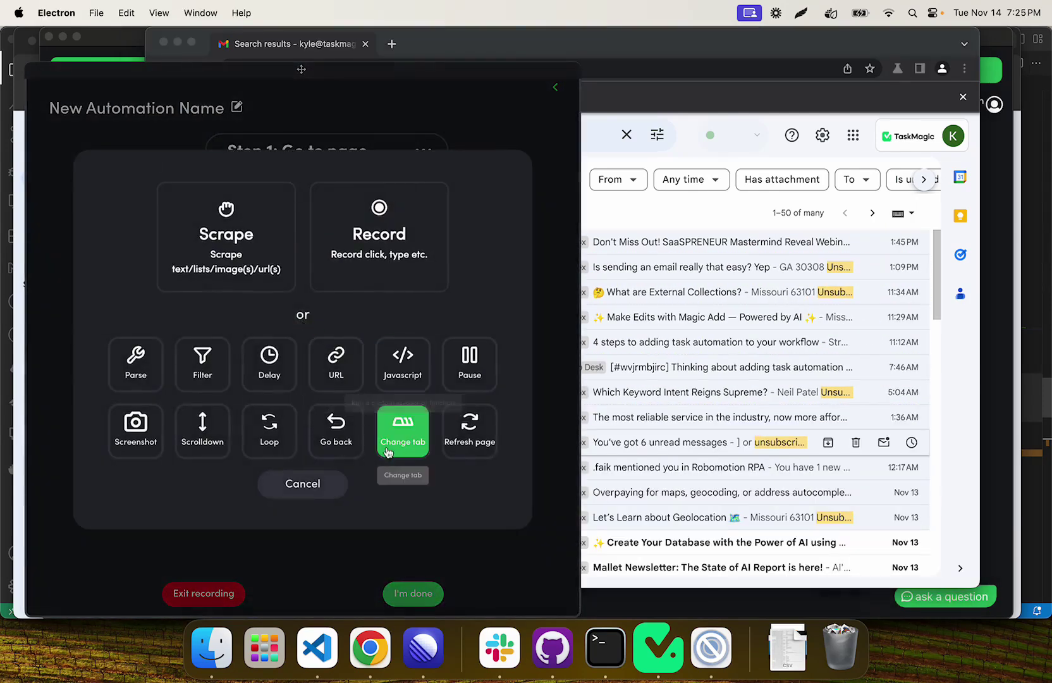
pyautogui.click(284, 435)
pyautogui.click(221, 346)
pyautogui.click(151, 369)
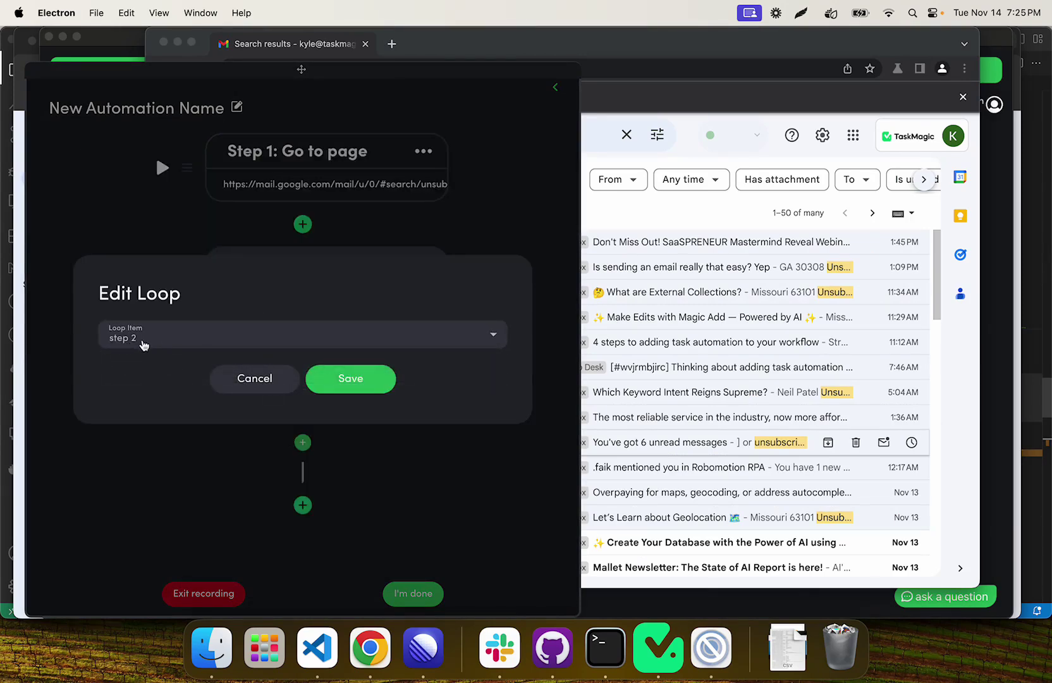
pyautogui.click(352, 378)
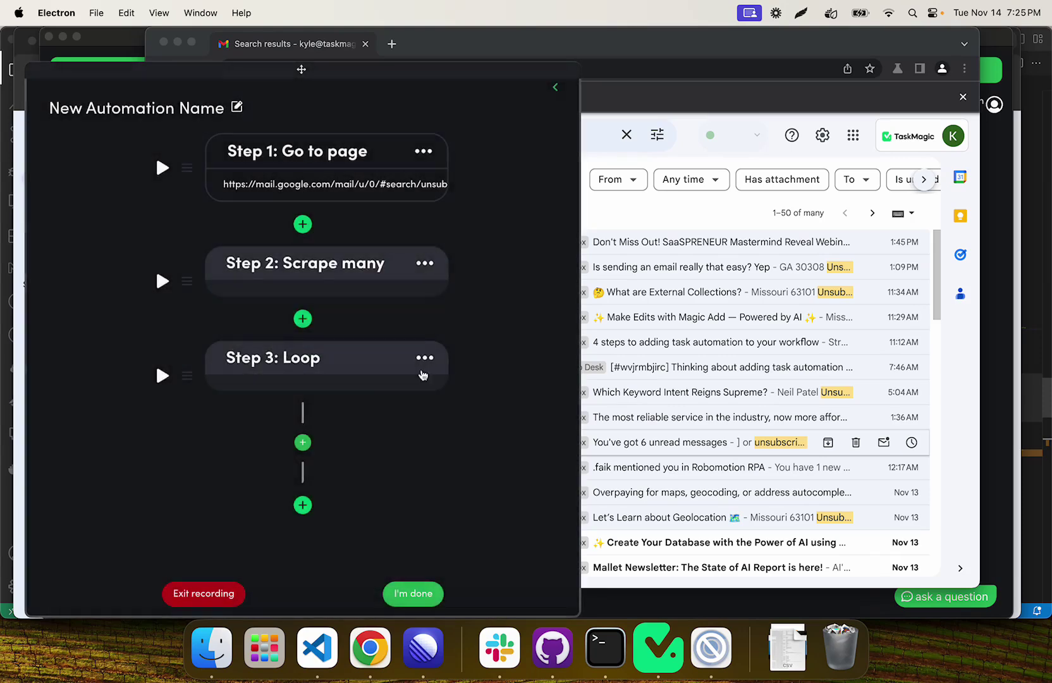
# - Start recording a Click action inside the loop
pyautogui.click(303, 442)
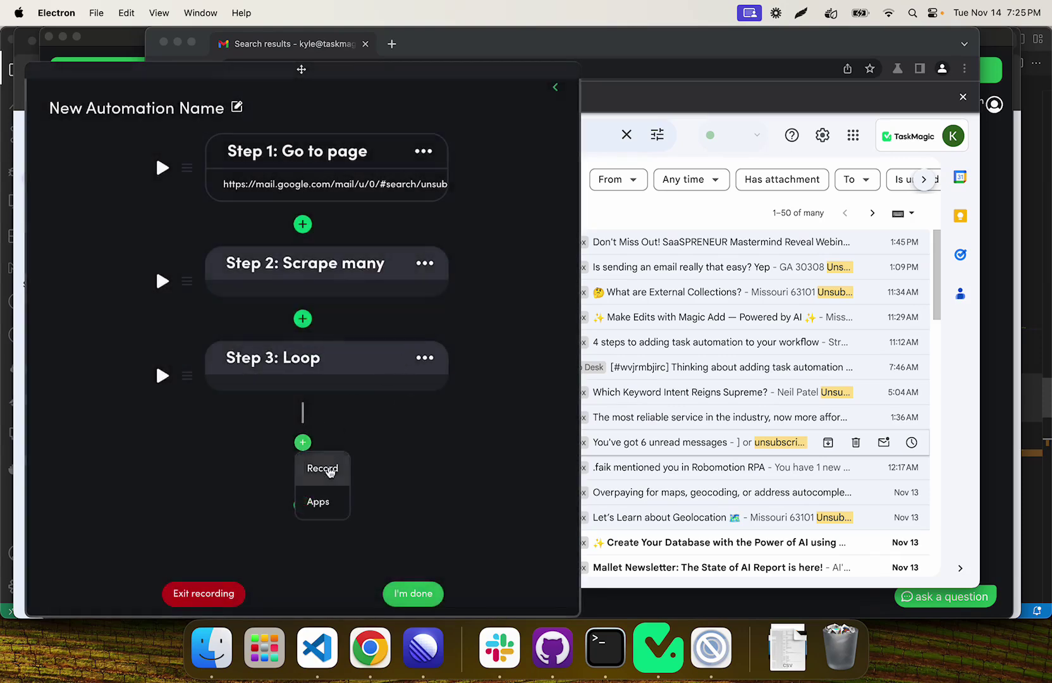
pyautogui.click(320, 467)
pyautogui.click(168, 298)
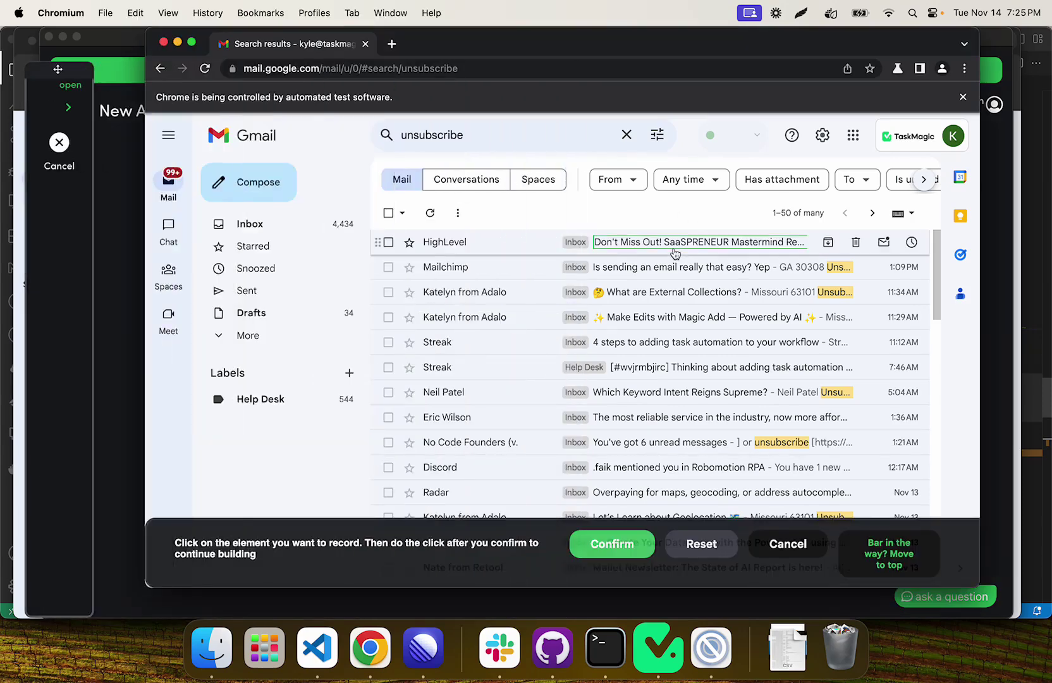
# - Record Step 3.1 clicking the HighLevel email subject, then open that email
pyautogui.click(630, 246)
pyautogui.click(612, 544)
pyautogui.scroll(-3, 392, 361)
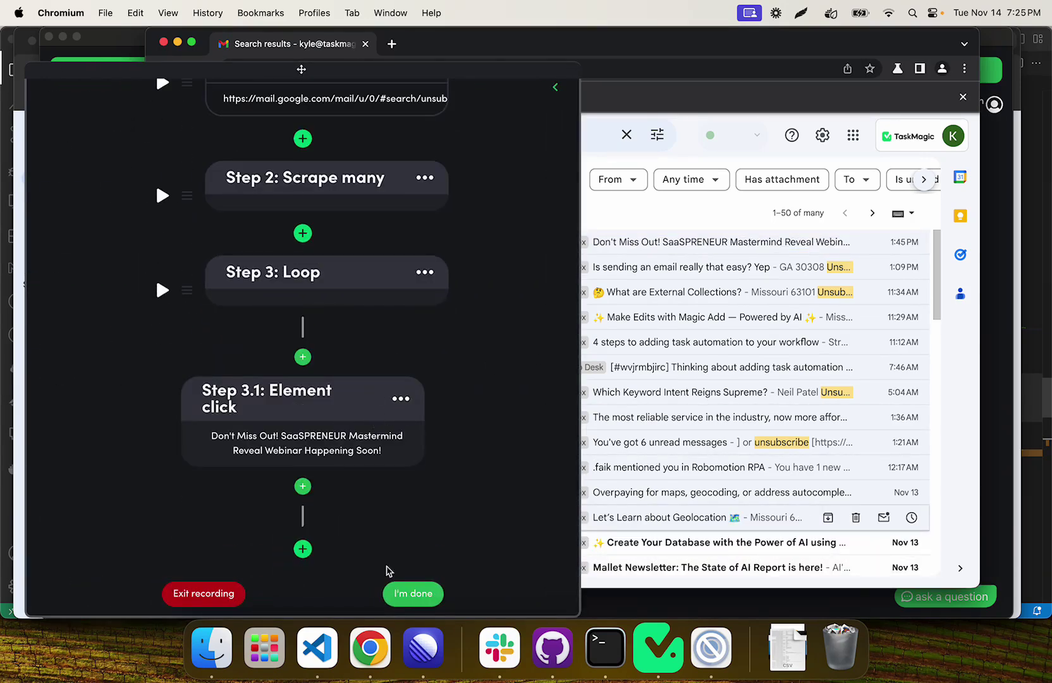
pyautogui.click(555, 86)
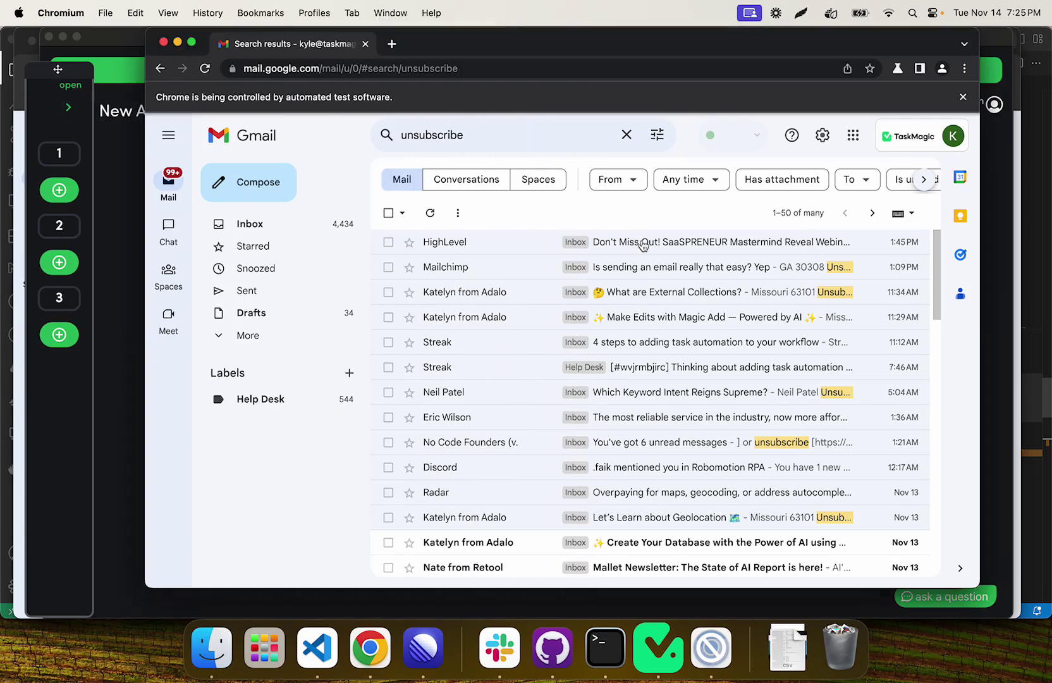
pyautogui.click(651, 245)
pyautogui.click(68, 107)
pyautogui.scroll(-3, 294, 439)
# - Record Step 3.2 clicking the email's unsubscribe link
pyautogui.click(303, 486)
pyautogui.click(324, 515)
pyautogui.click(165, 306)
pyautogui.scroll(-5, 588, 351)
pyautogui.scroll(-10, 588, 351)
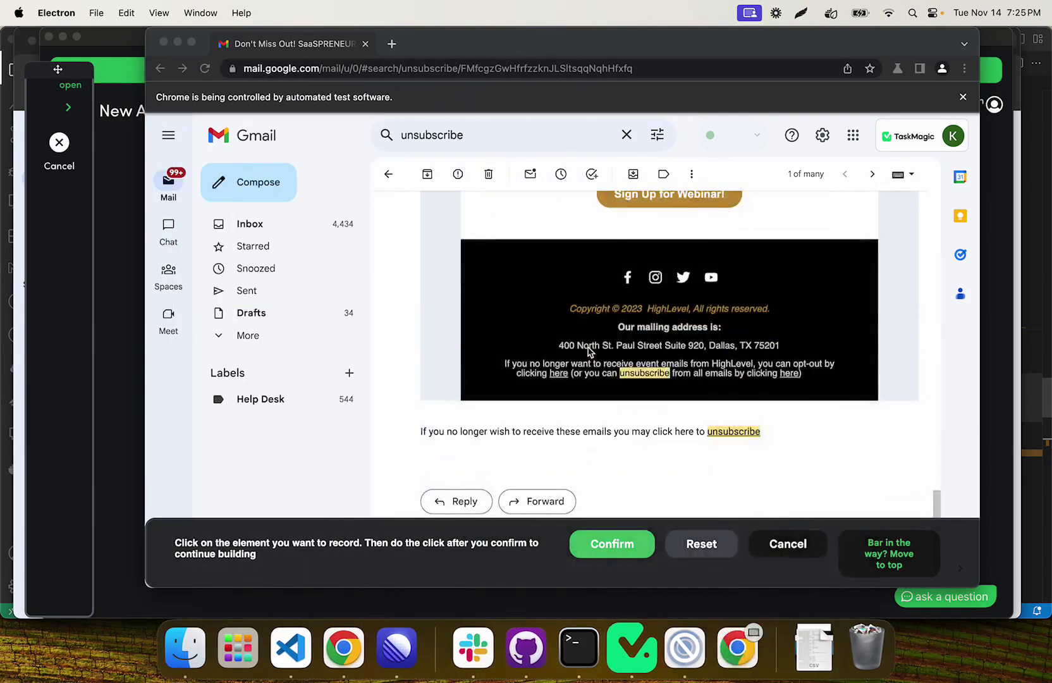
pyautogui.click(733, 432)
pyautogui.click(612, 543)
pyautogui.scroll(-3, 345, 354)
# - In Step 3.2's Advanced Settings, make the click find its target by the text 'unsubscribe'
pyautogui.click(399, 413)
pyautogui.click(380, 499)
pyautogui.click(162, 258)
pyautogui.click(166, 279)
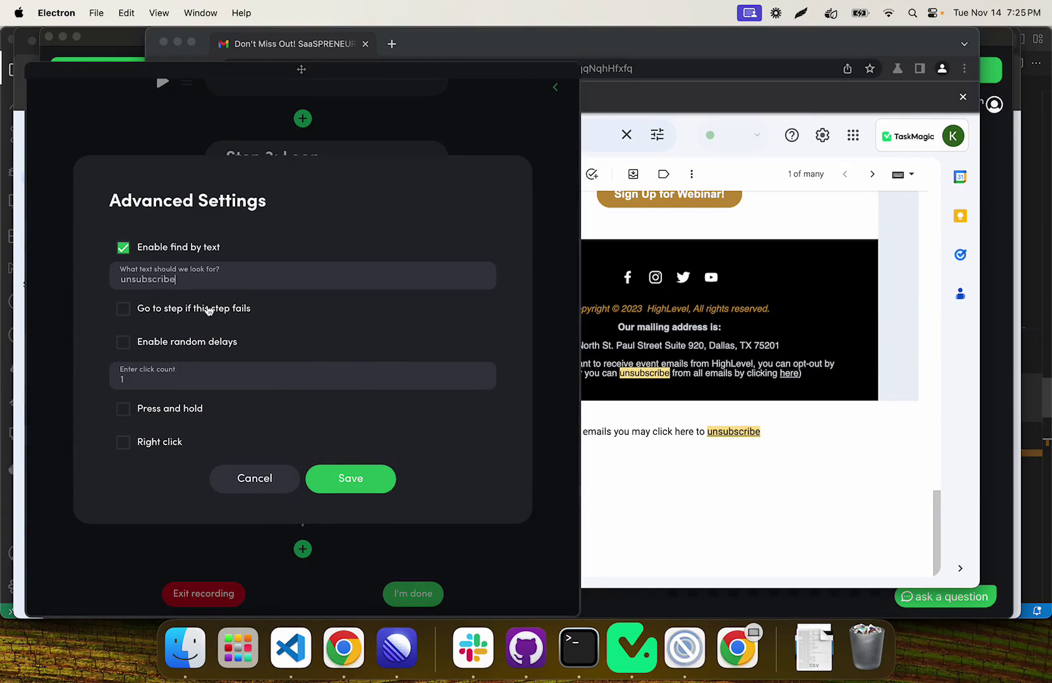
pyautogui.click(353, 480)
pyautogui.scroll(5, 341, 417)
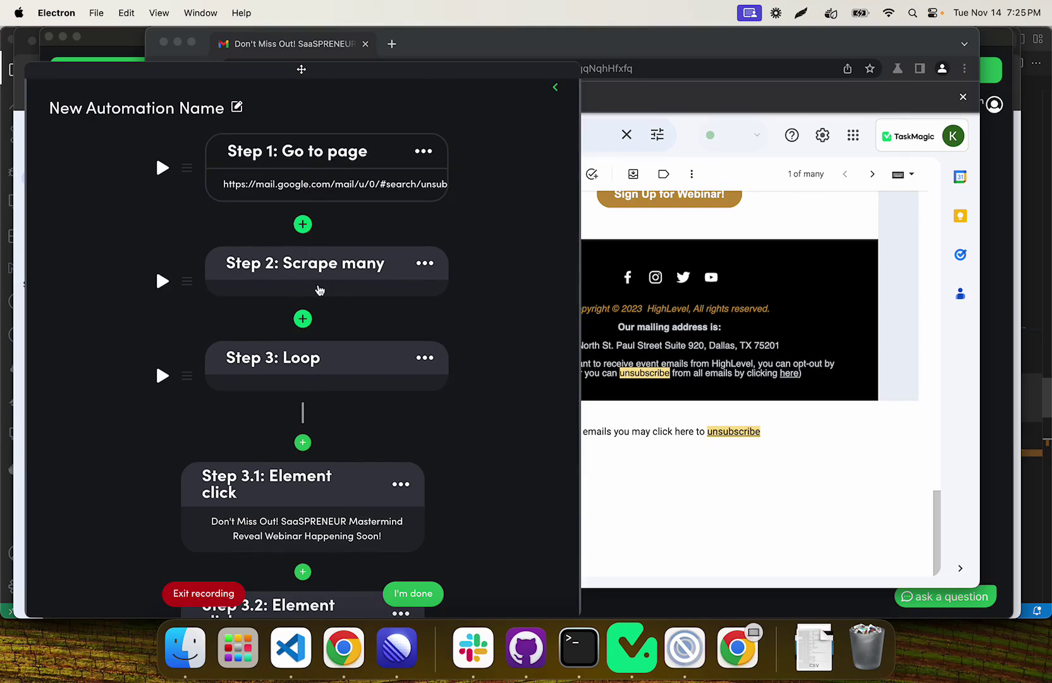
# - Check the opened HighLevel email, then review the recorded loop Steps 3.1 and 3.2
pyautogui.scroll(-3, 323, 287)
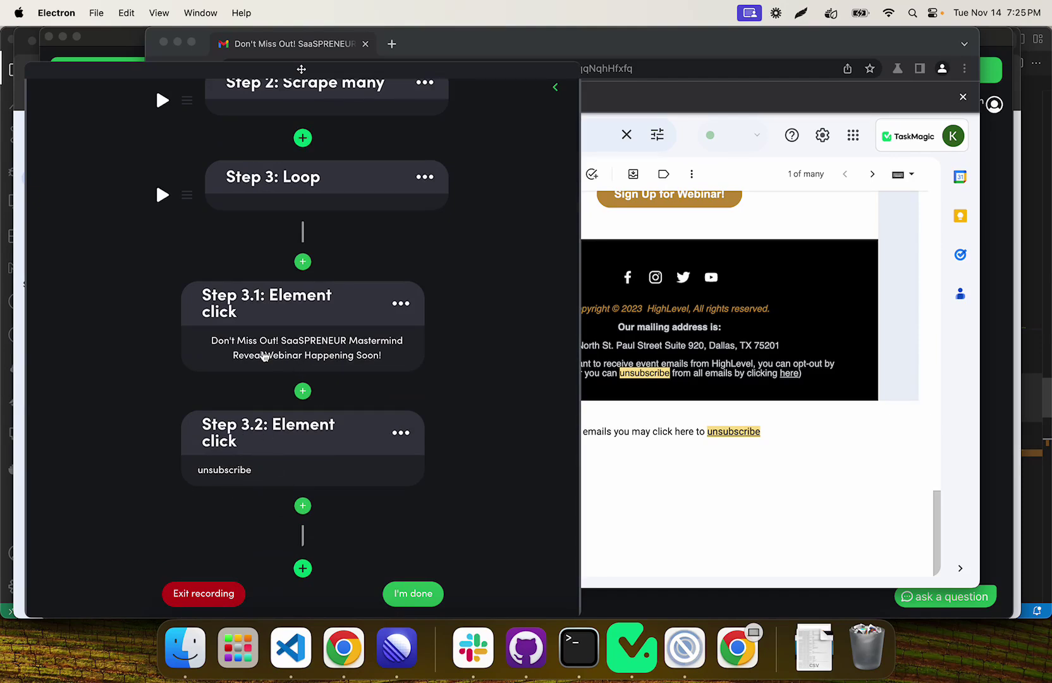
pyautogui.scroll(-1, 264, 356)
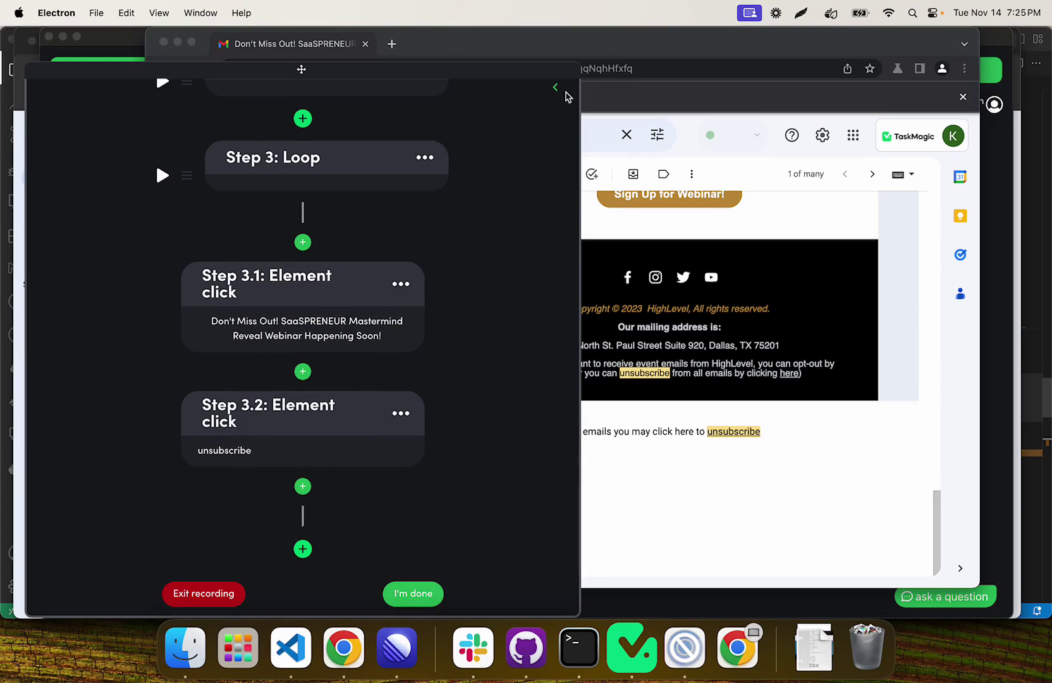
pyautogui.scroll(2, 331, 404)
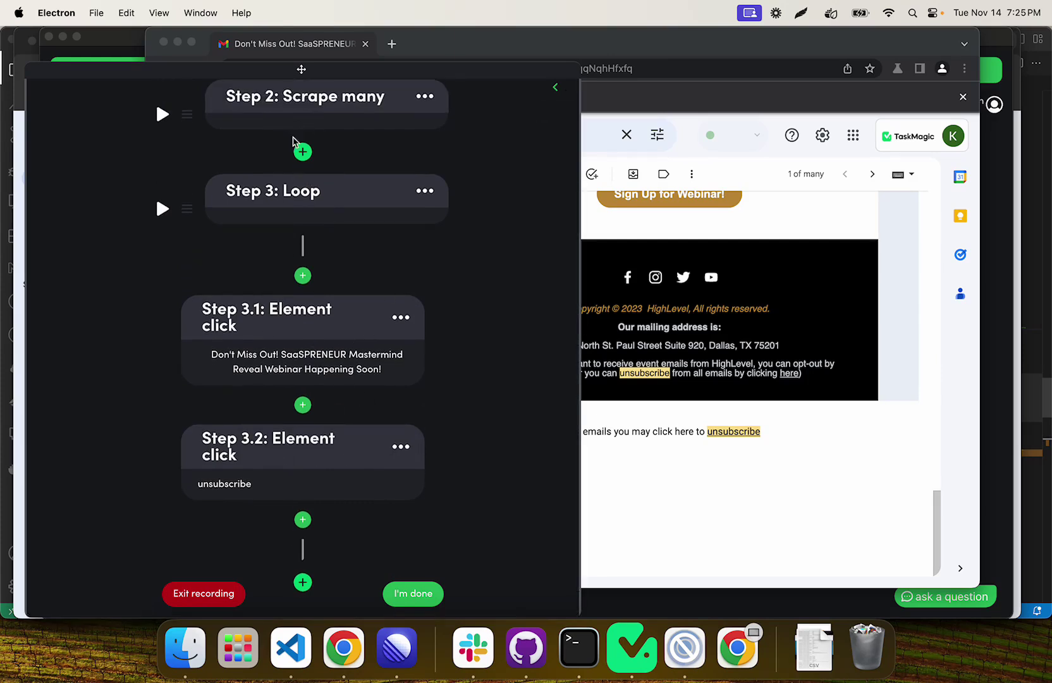
pyautogui.click(556, 88)
pyautogui.scroll(5, 569, 386)
pyautogui.scroll(-5, 604, 446)
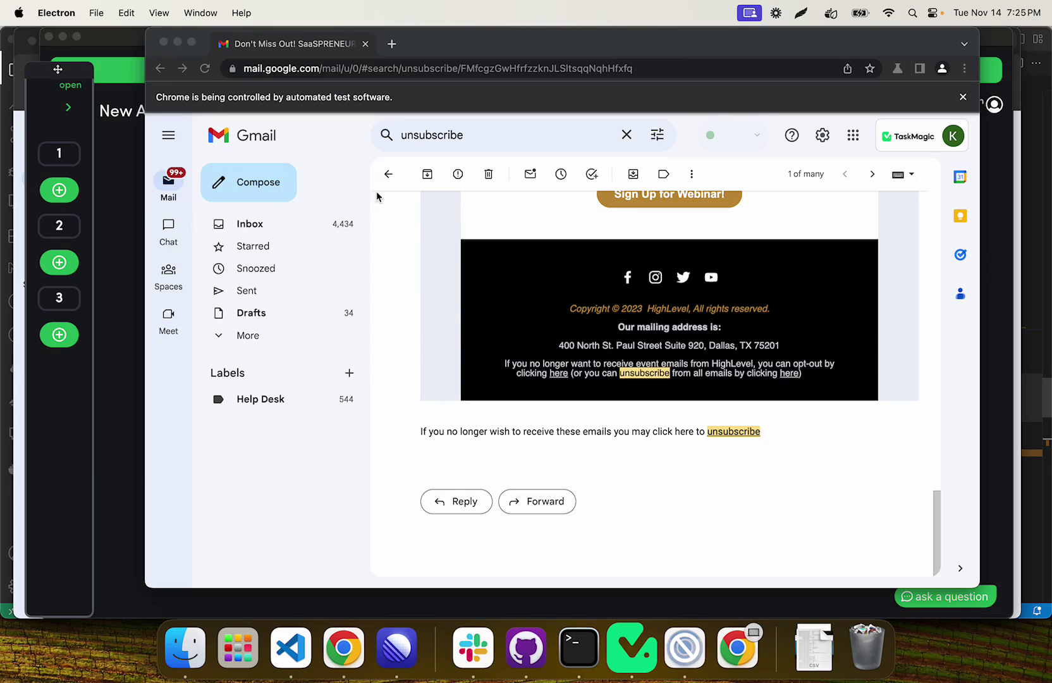
pyautogui.click(68, 106)
pyautogui.scroll(-4, 340, 298)
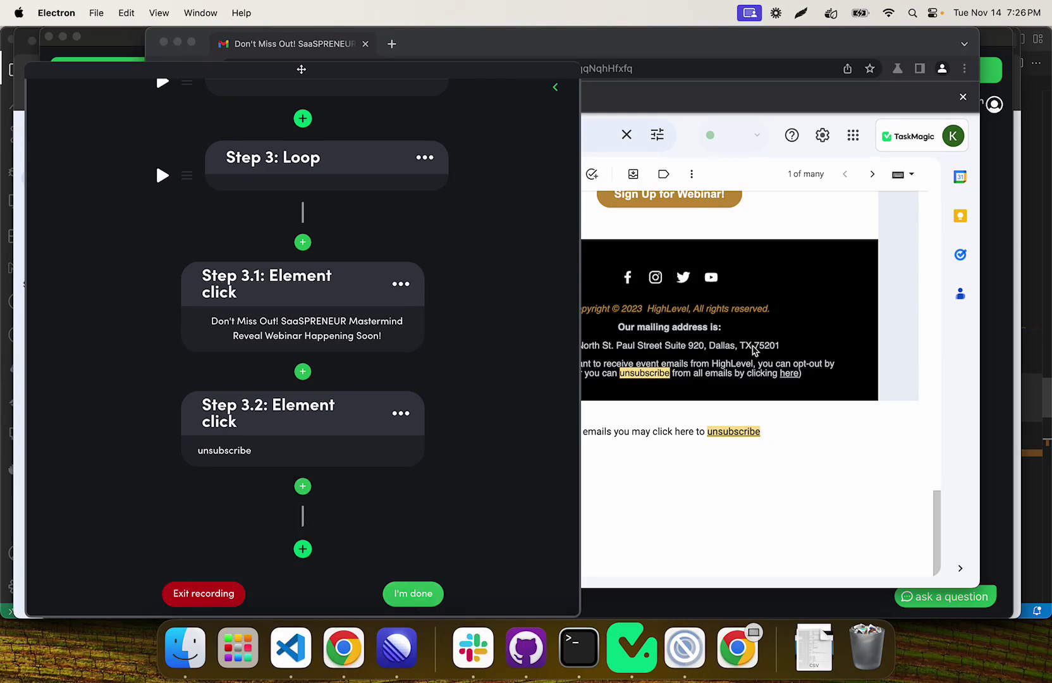
# - Finish recording and add a Go Back step after the unsubscribe click
pyautogui.click(410, 591)
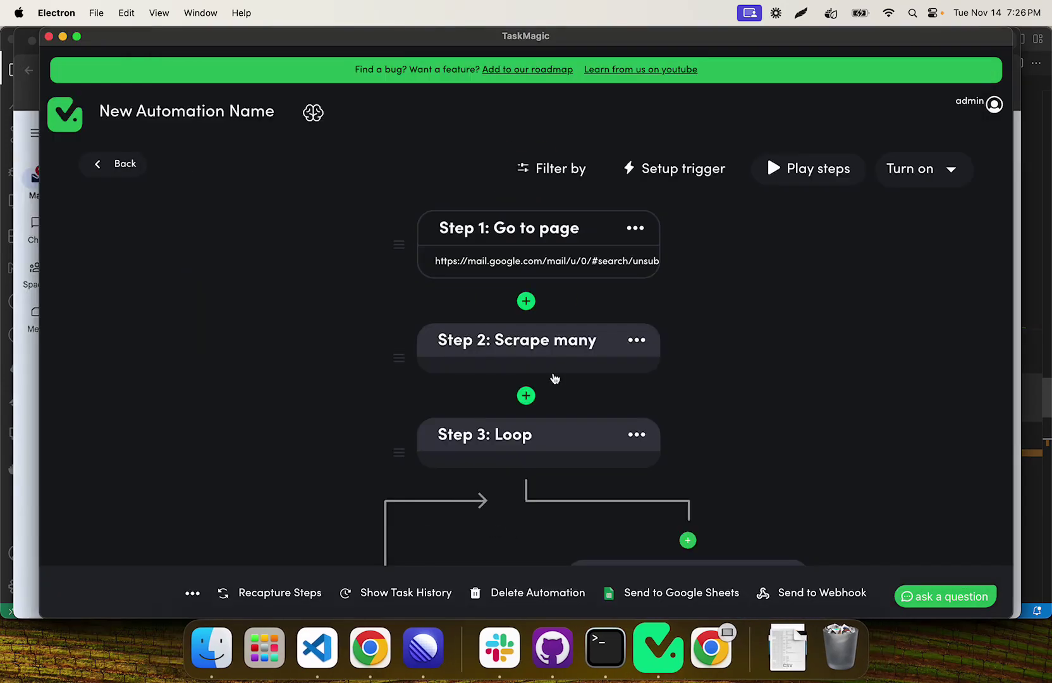
pyautogui.scroll(-5, 554, 376)
pyautogui.moveTo(690, 405)
pyautogui.click(703, 433)
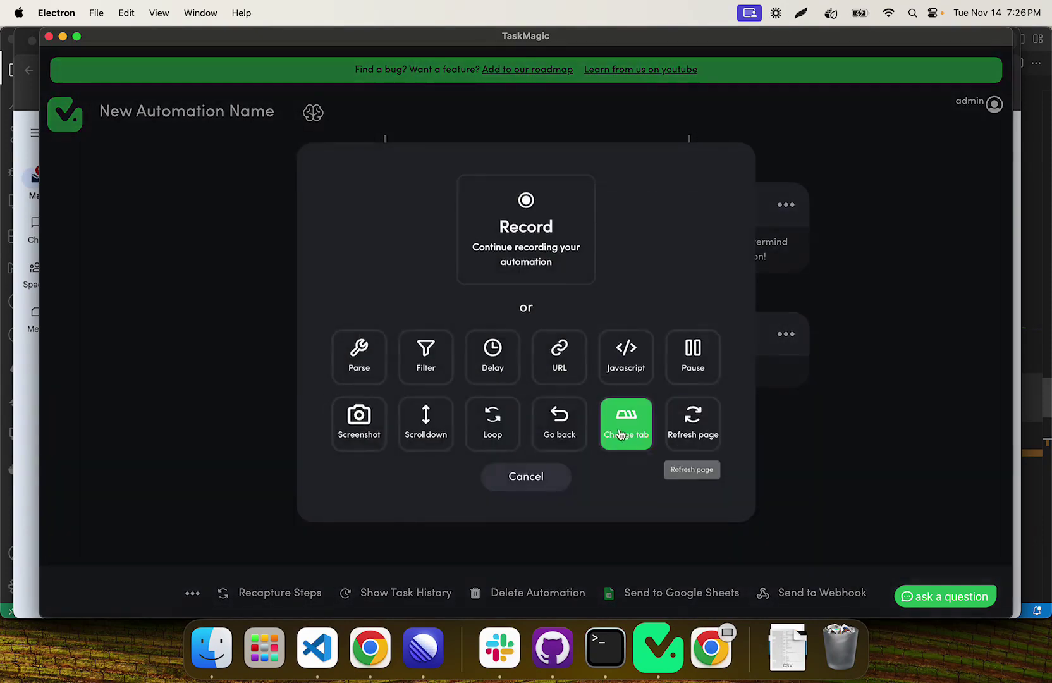
pyautogui.click(559, 424)
# - Insert a Delay step of .05 minutes before the Go Back step
pyautogui.scroll(2, 574, 450)
pyautogui.scroll(5, 574, 450)
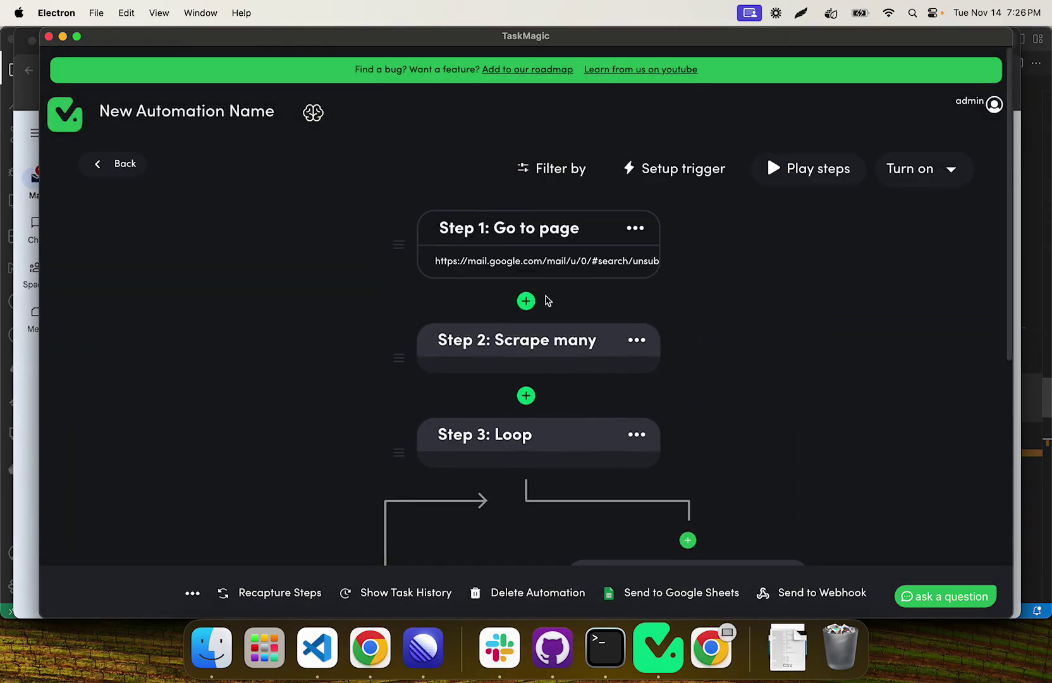
pyautogui.scroll(-3, 548, 263)
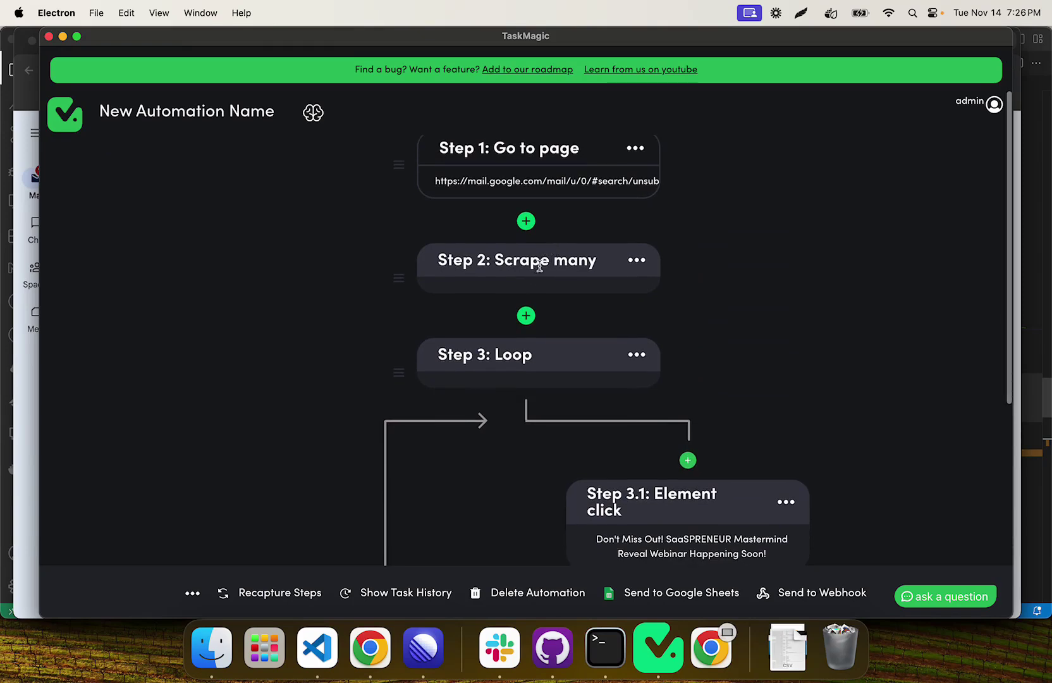
pyautogui.scroll(-3, 534, 298)
pyautogui.scroll(-1, 530, 284)
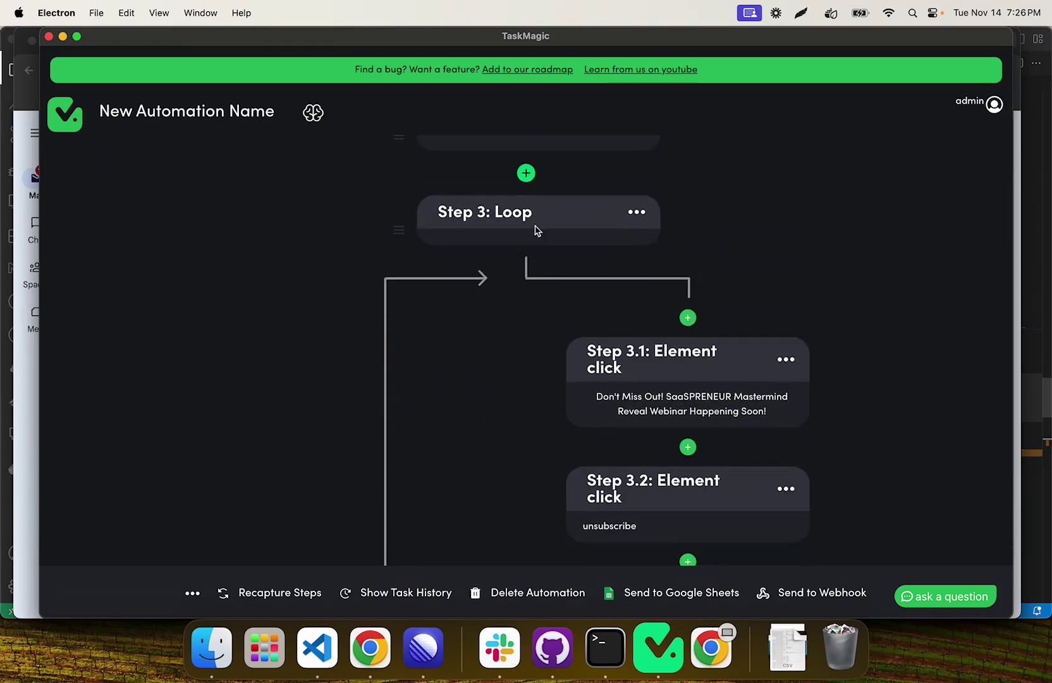
pyautogui.scroll(-1, 615, 429)
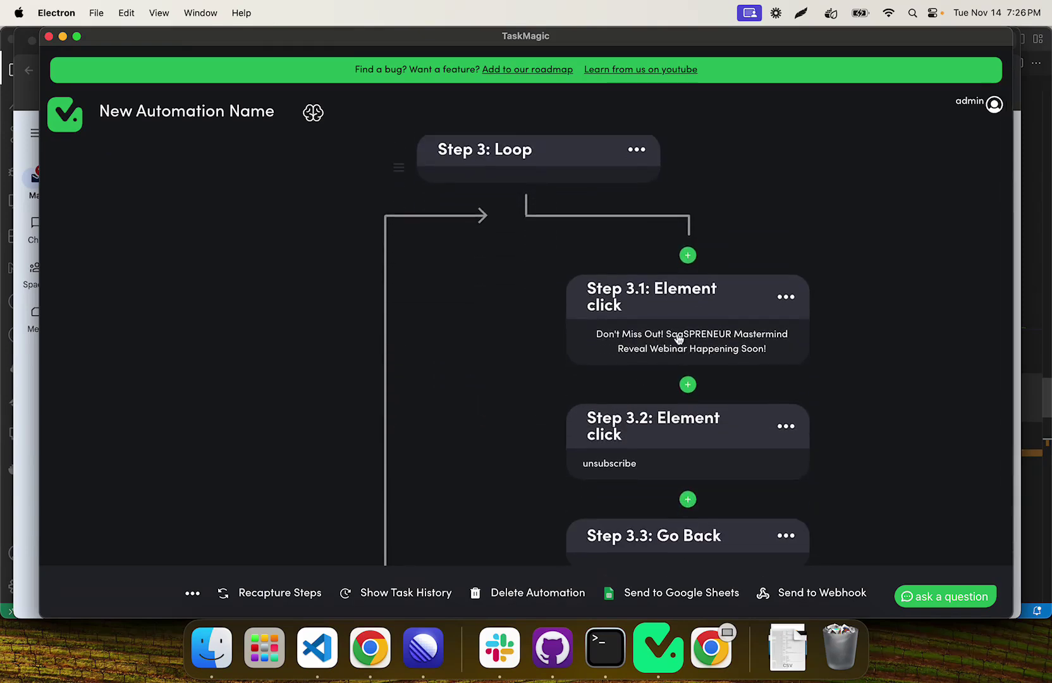
pyautogui.scroll(-1, 671, 327)
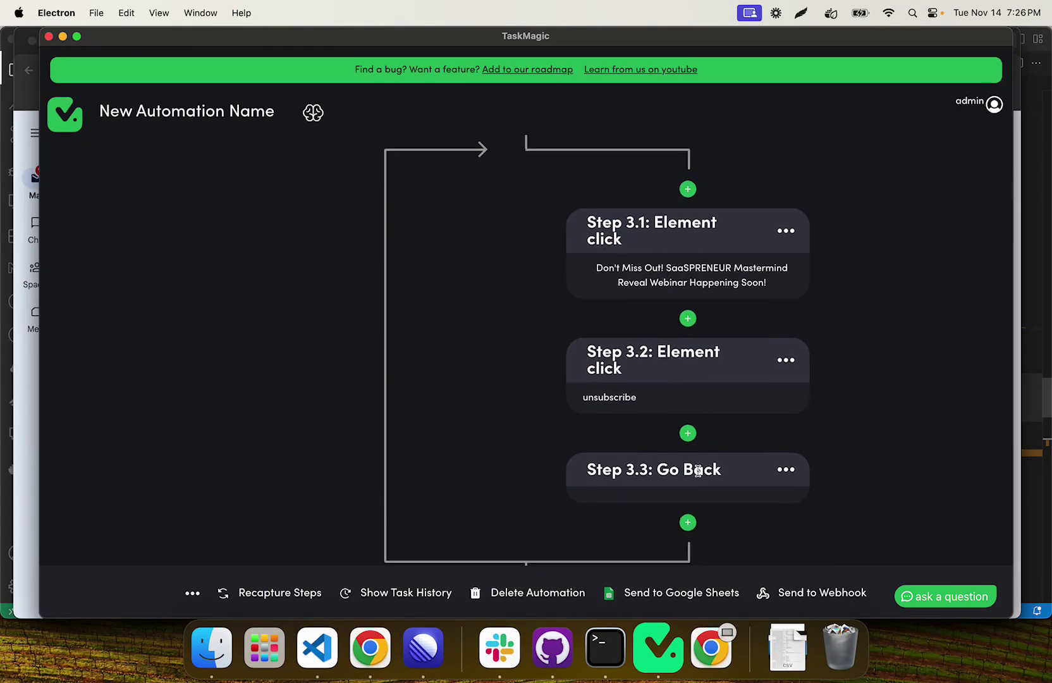
pyautogui.scroll(-1, 698, 471)
pyautogui.click(688, 386)
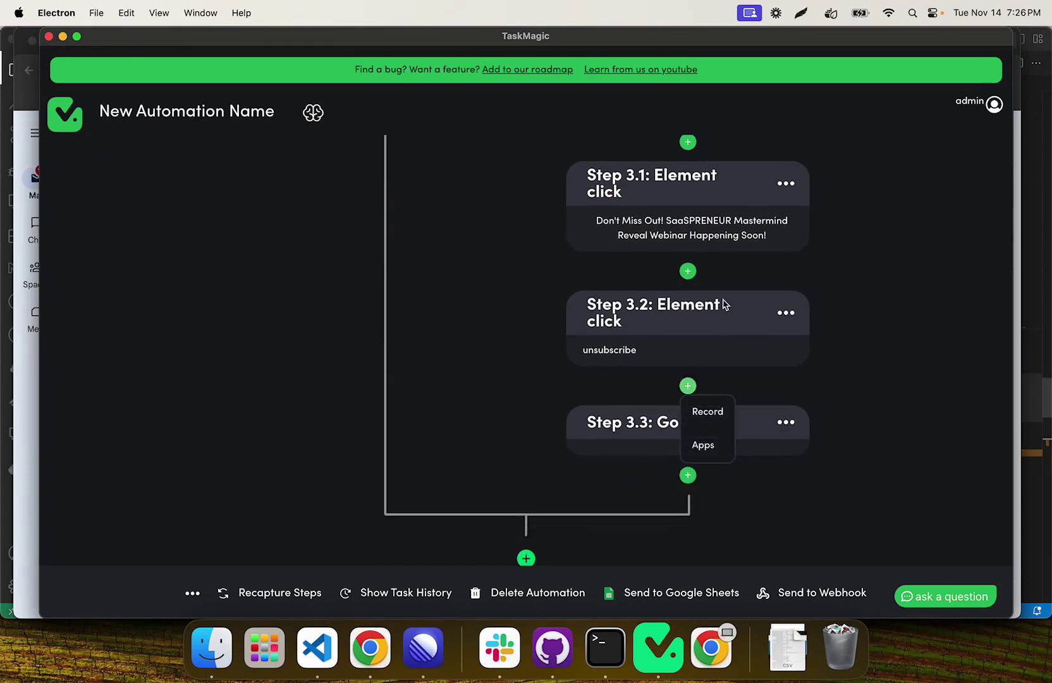
pyautogui.click(716, 412)
pyautogui.click(497, 360)
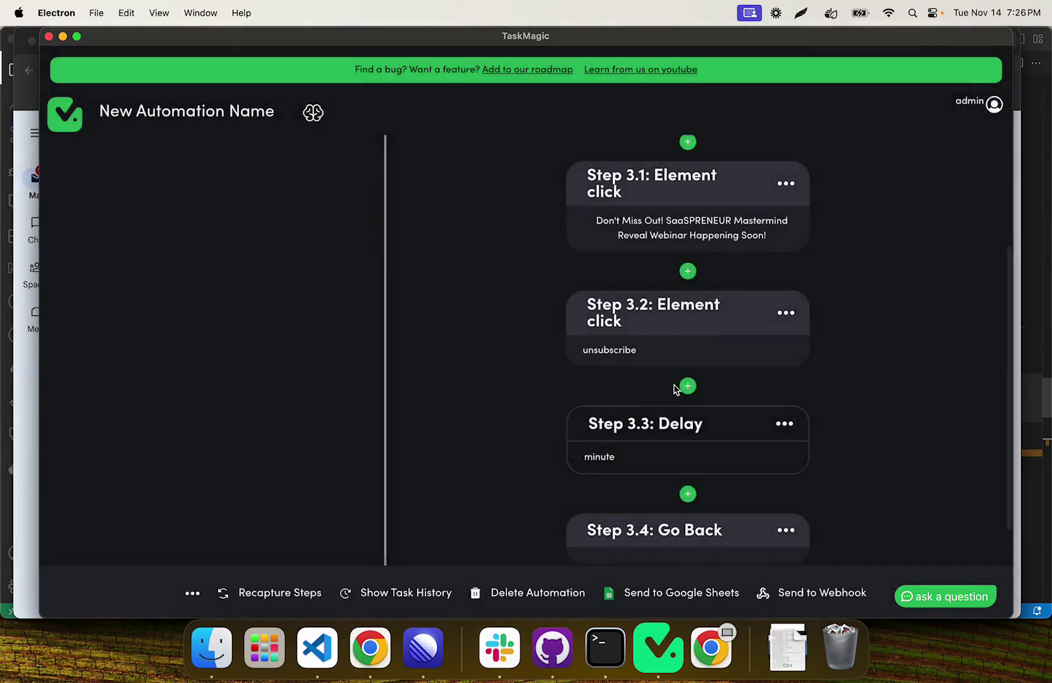
pyautogui.click(655, 460)
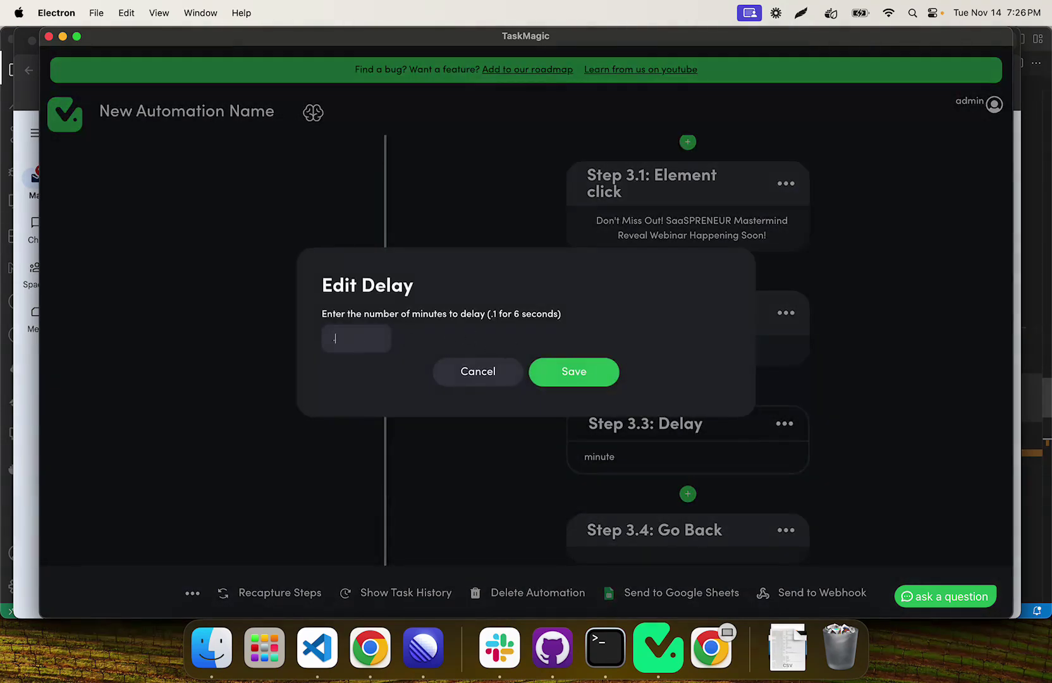
pyautogui.click(566, 372)
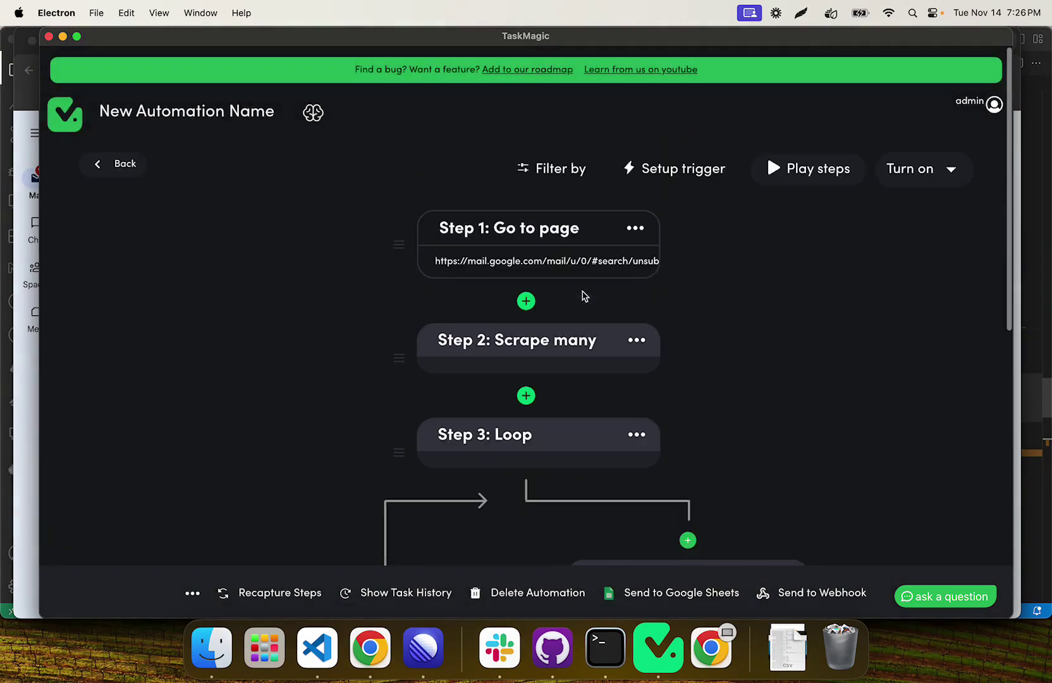
pyautogui.scroll(-2, 763, 282)
pyautogui.scroll(-5, 744, 239)
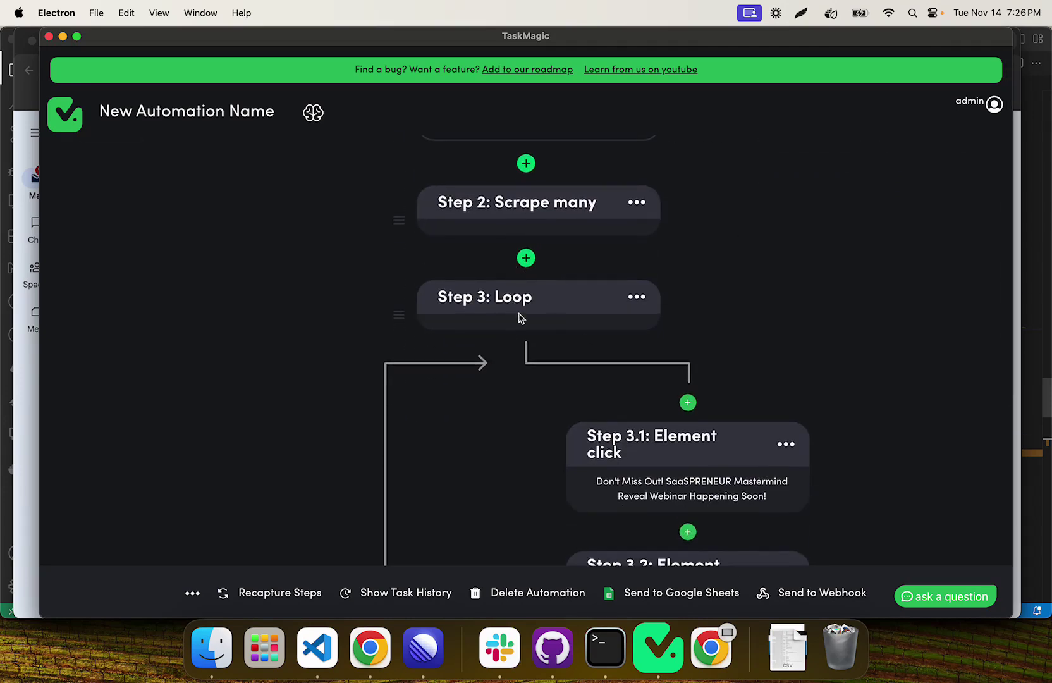
pyautogui.scroll(-2, 545, 325)
pyautogui.click(24, 514)
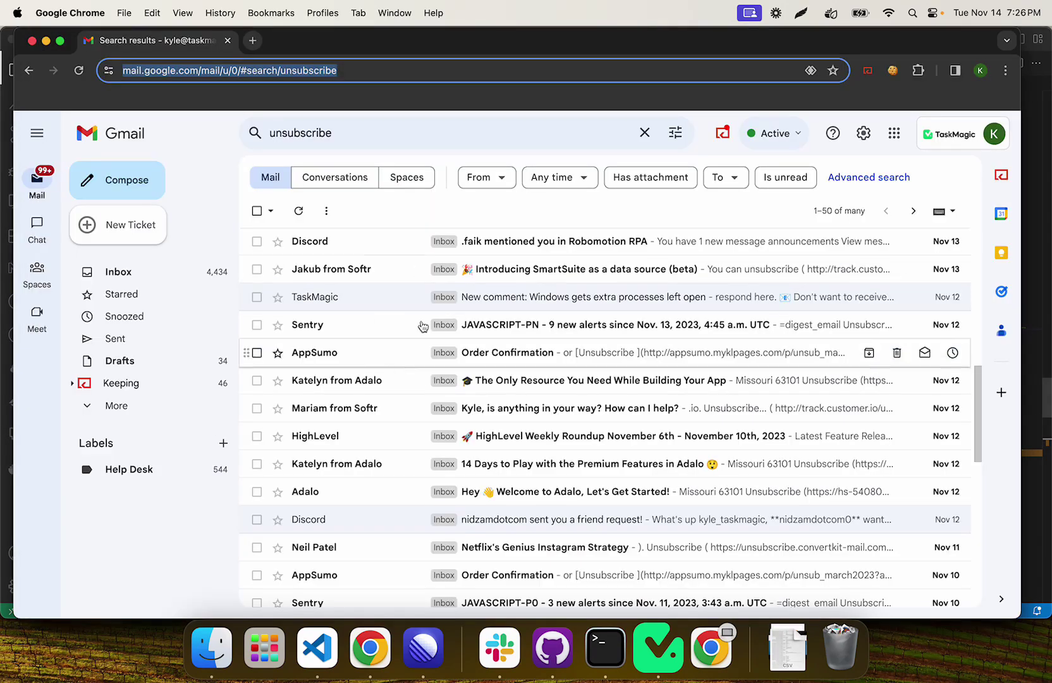
pyautogui.scroll(10, 421, 297)
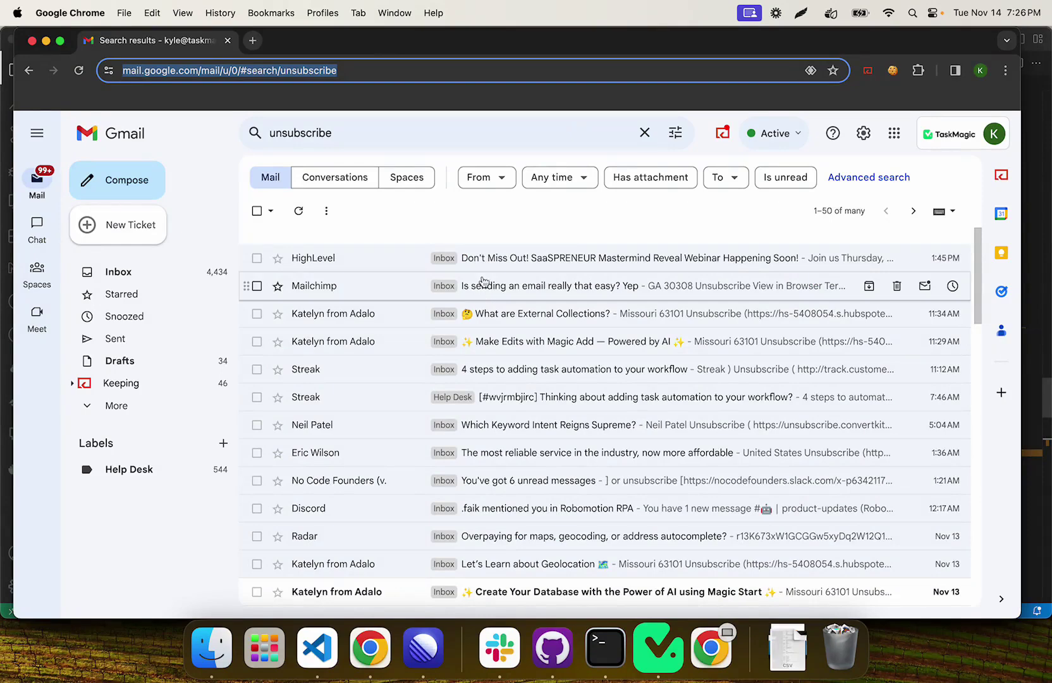
pyautogui.click(657, 672)
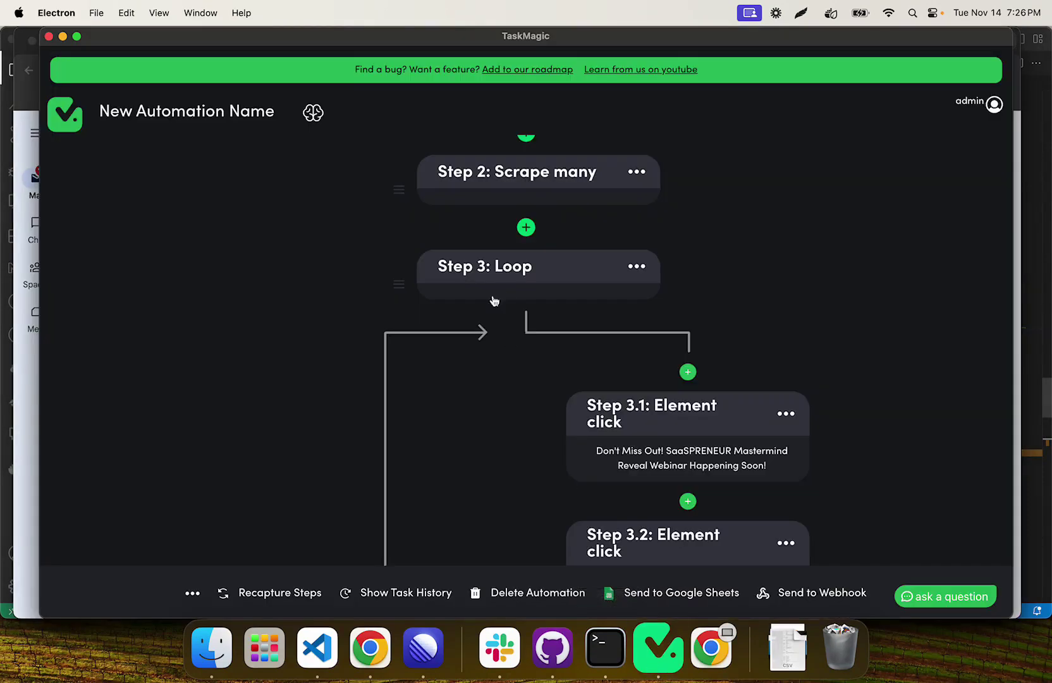
pyautogui.scroll(5, 512, 320)
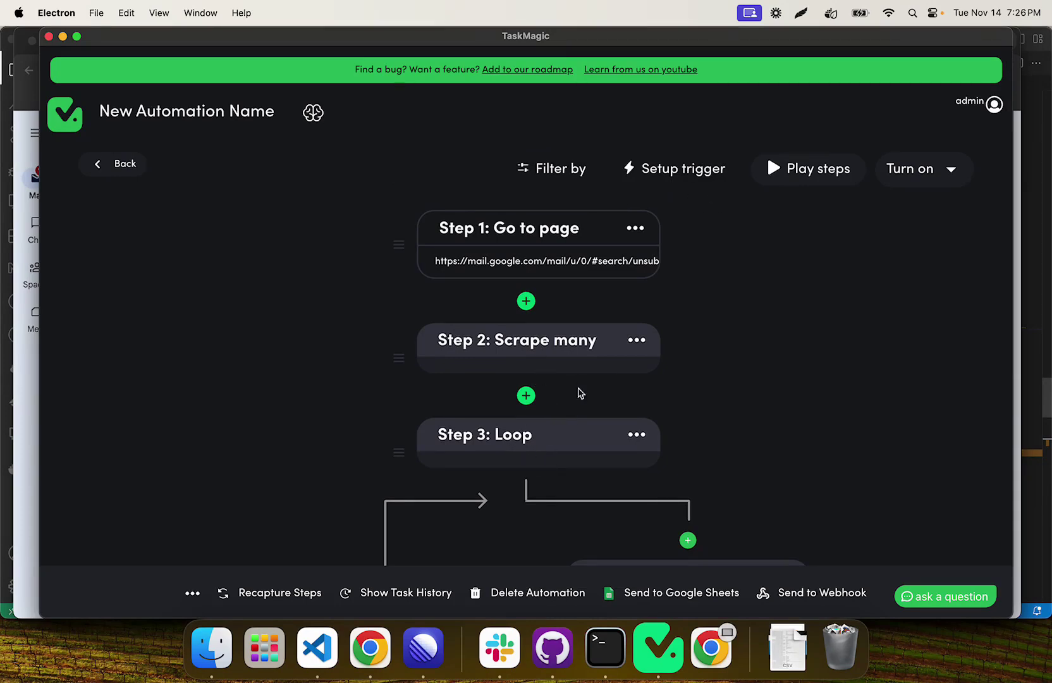
pyautogui.scroll(-5, 534, 380)
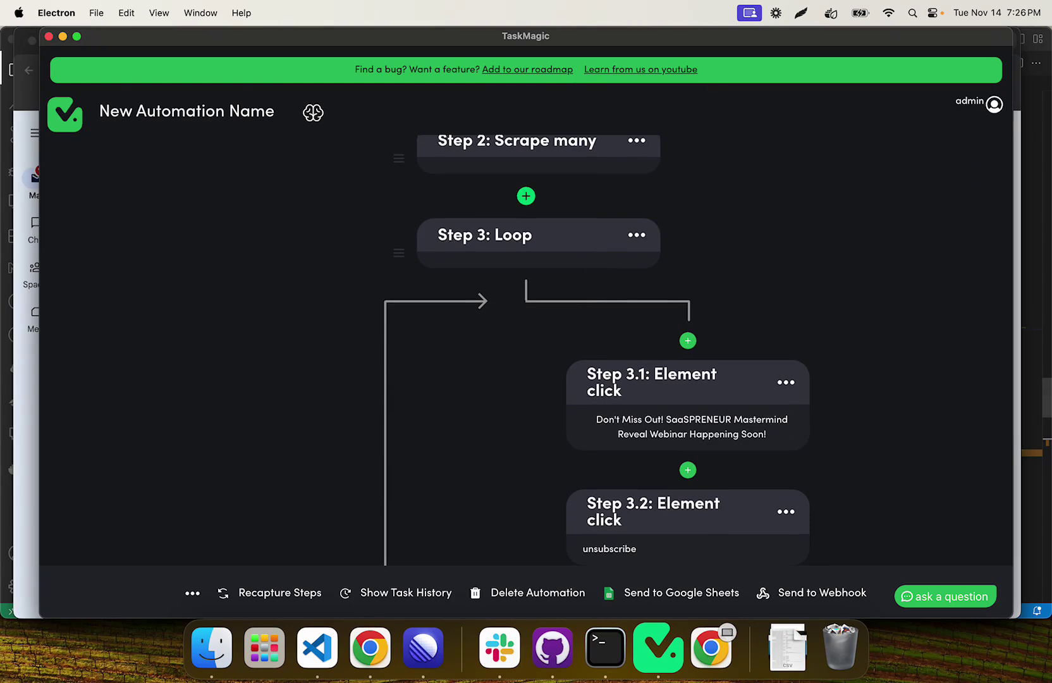
pyautogui.scroll(5, 887, 500)
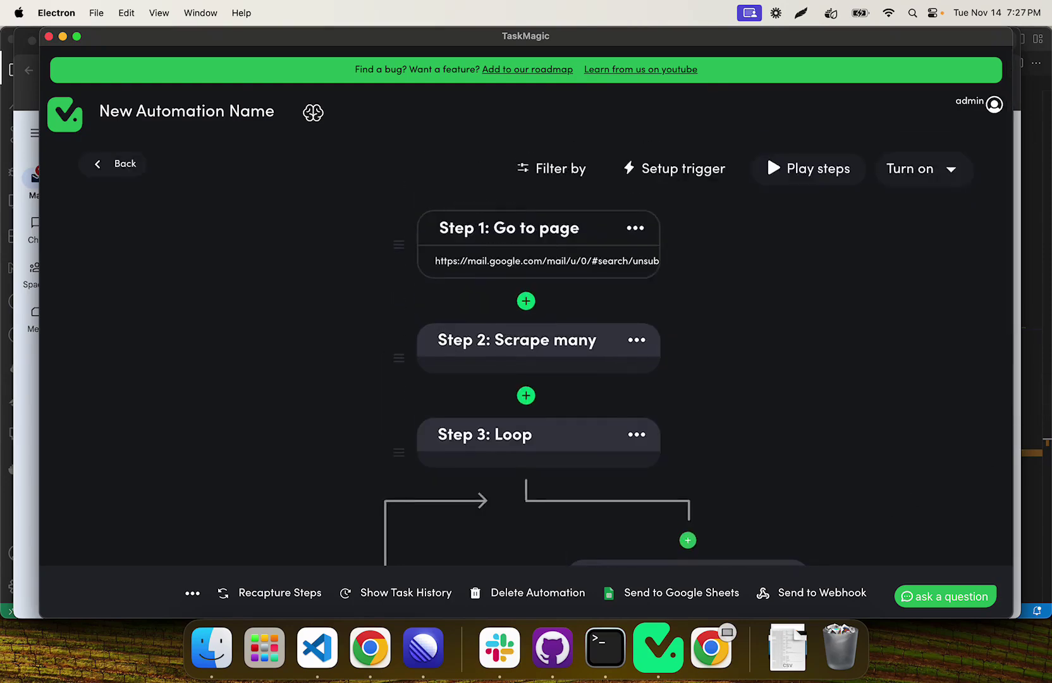
# - Run the automation from the first step and move the automated Chromium window into view
pyautogui.click(816, 222)
pyautogui.click(800, 166)
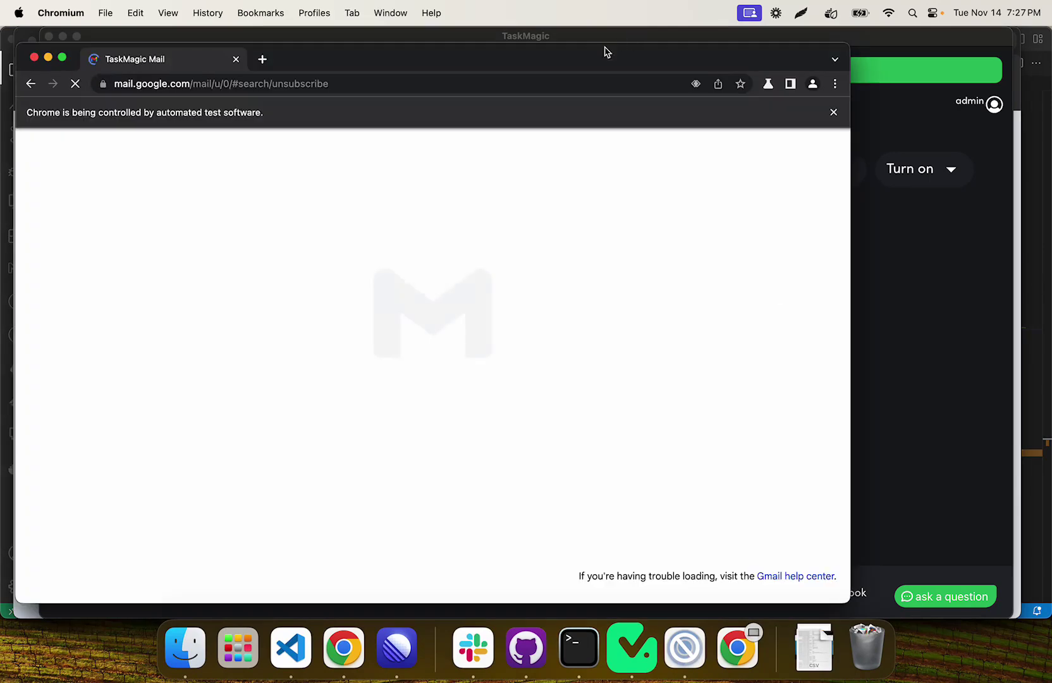
pyautogui.moveTo(605, 51); pyautogui.dragTo(730, 37)
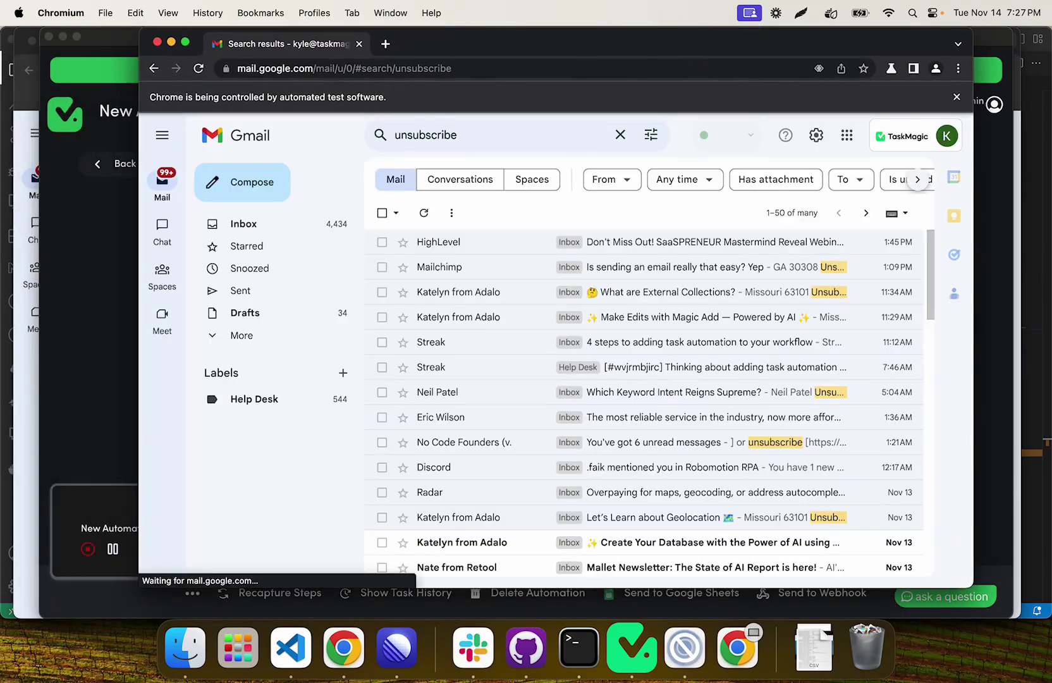